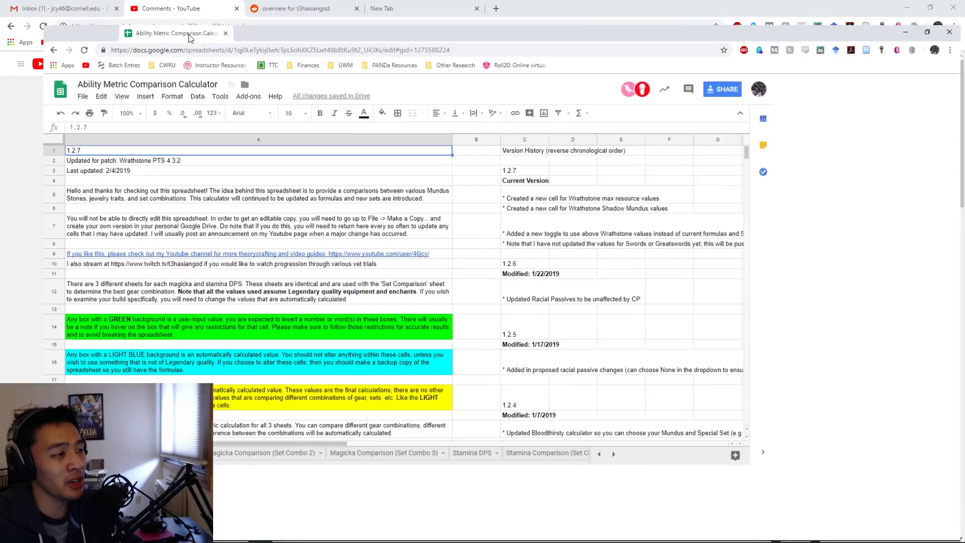
Separate the Ability Metric Comparison Calculator spreadsheet from the other tabs into its own browser window
drag(193, 8, 167, 93)
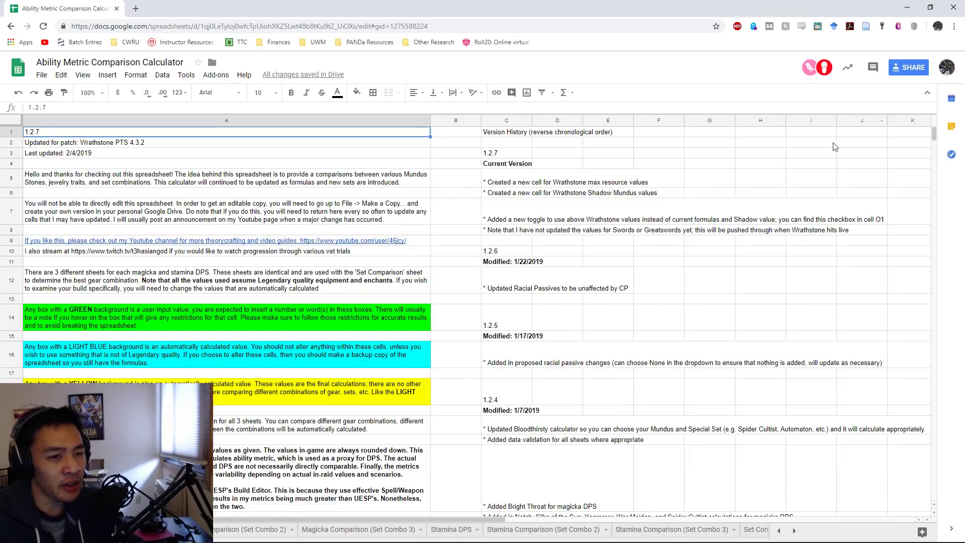
click(41, 74)
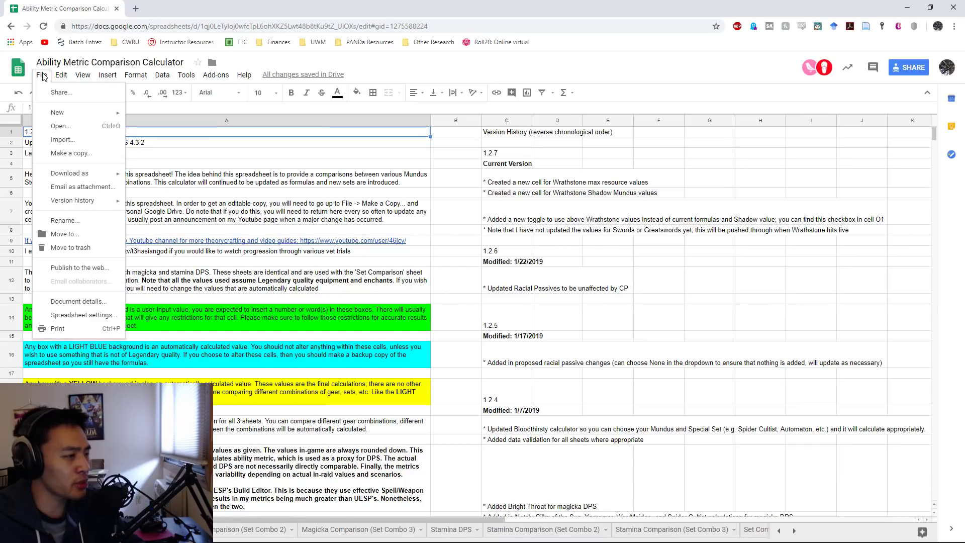
click(78, 153)
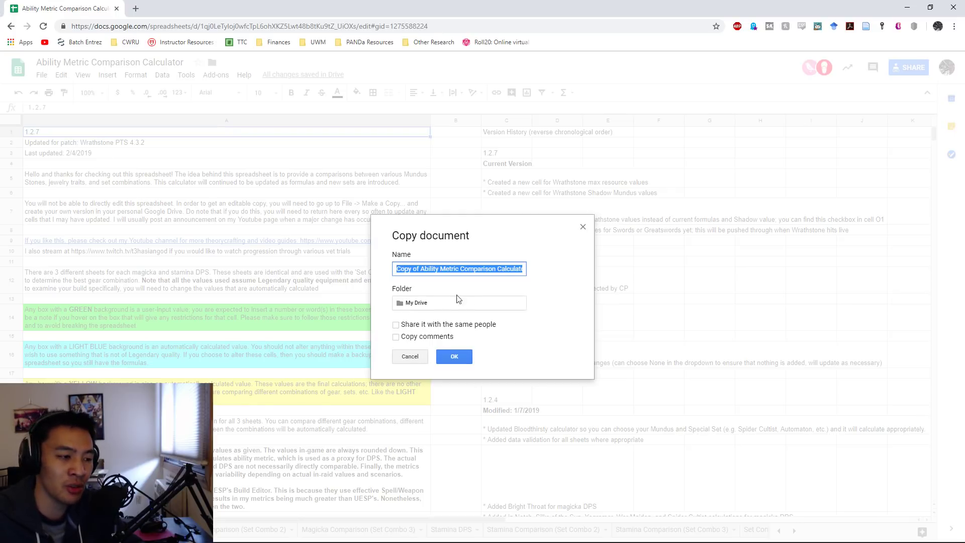
click(583, 226)
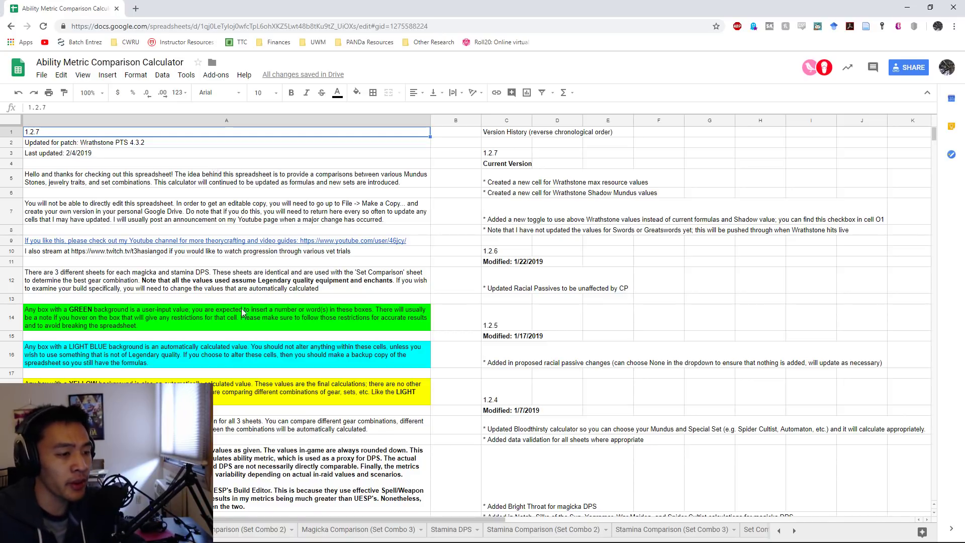
Open the magicka calculator sheet and read the note on the max magicka gear bonus input in its Magicka Pool section
click(251, 530)
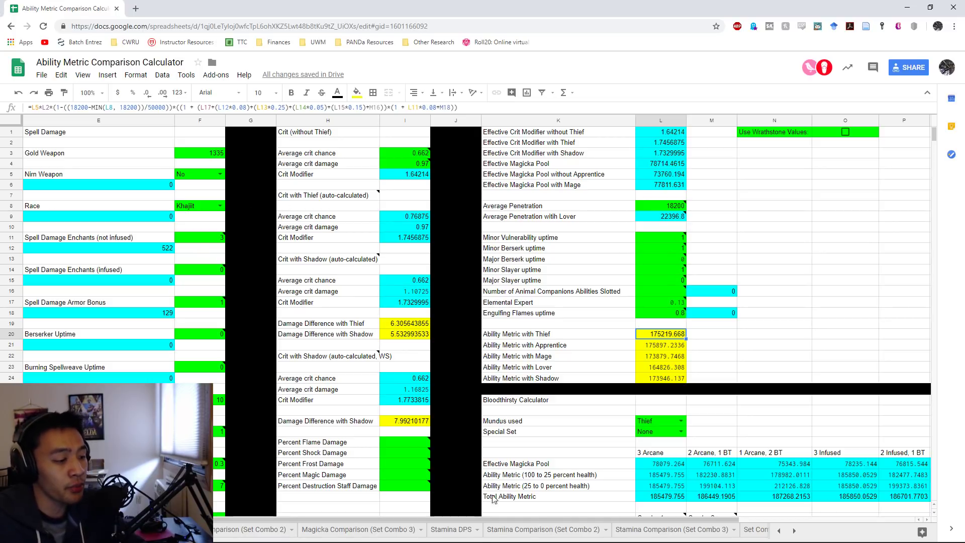
drag(480, 521, 348, 511)
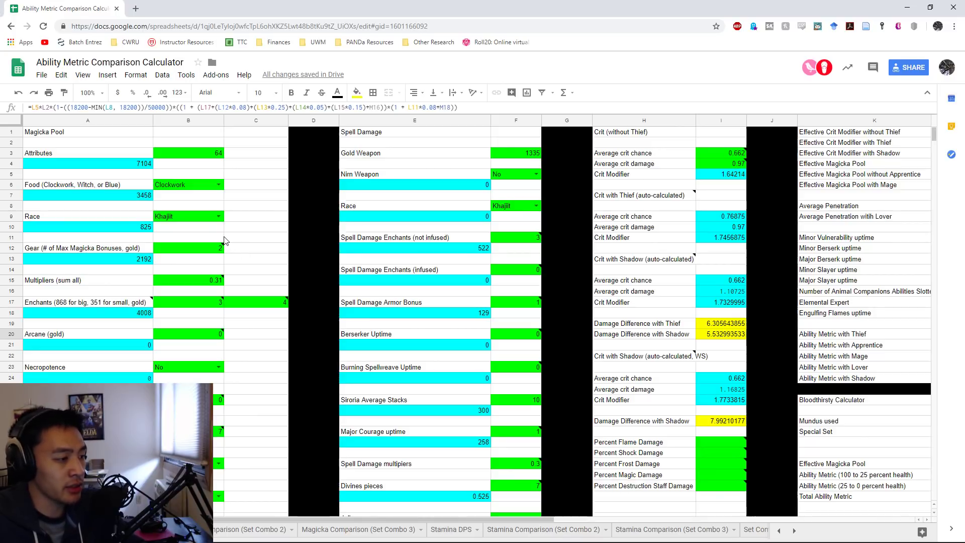
click(222, 250)
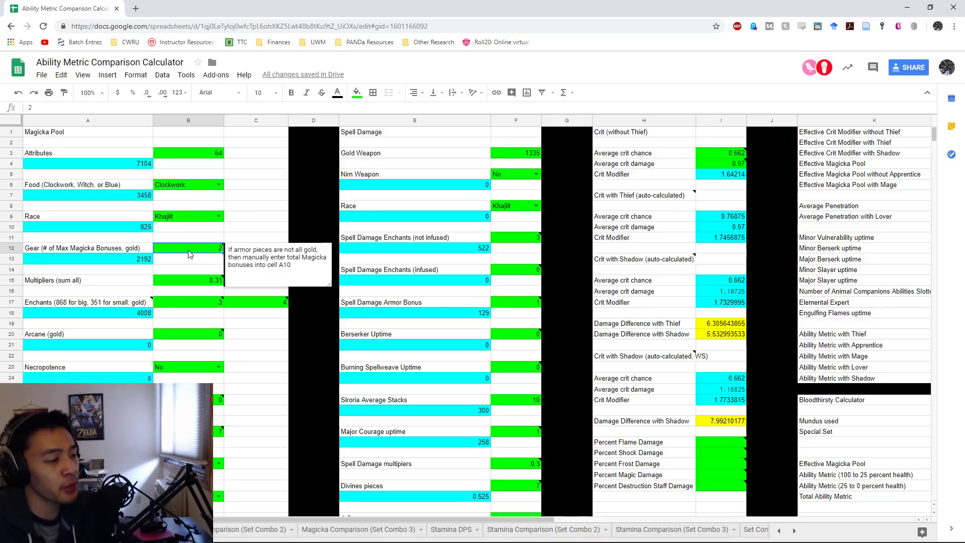
Read through the note on the magicka pool multipliers cell listing the sources to sum
click(197, 284)
click(275, 313)
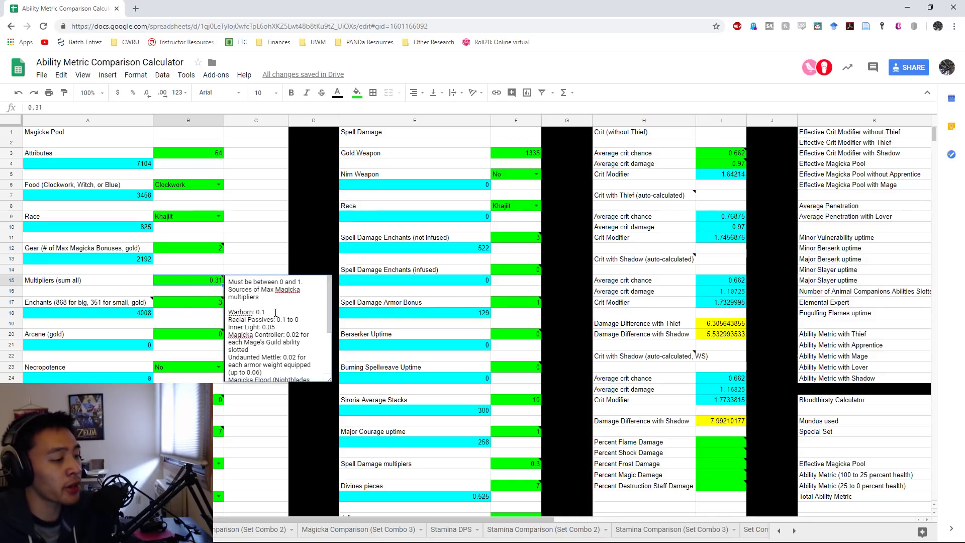
click(297, 334)
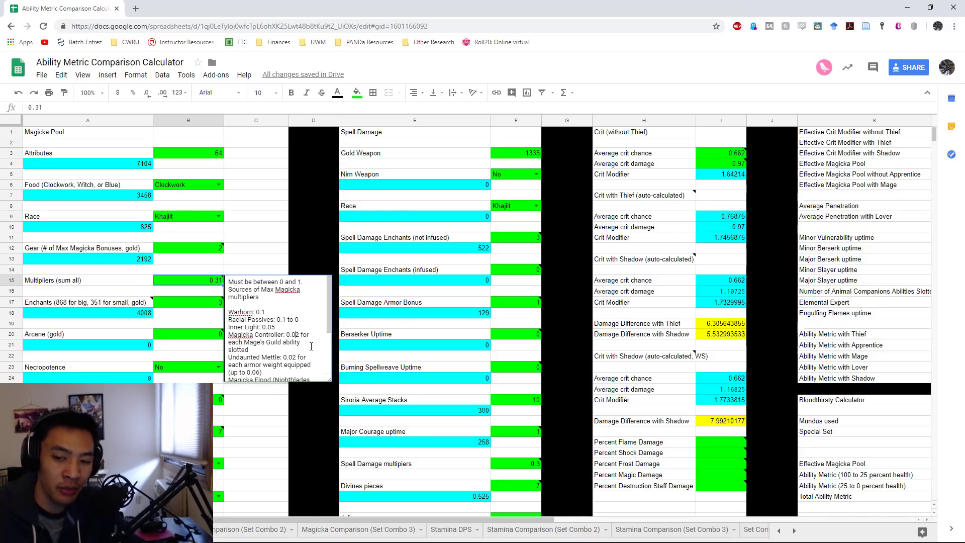
scroll(311, 346, down, 3)
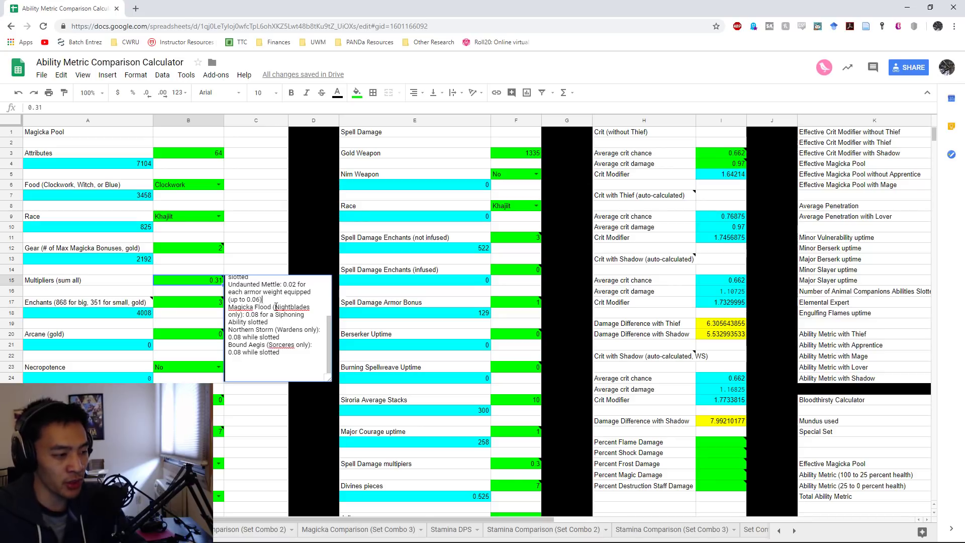
click(261, 315)
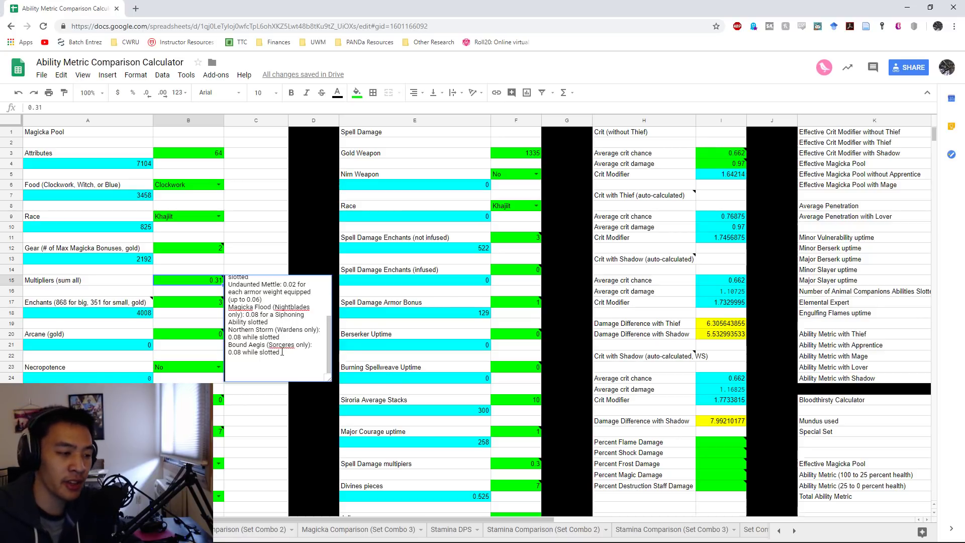
click(241, 352)
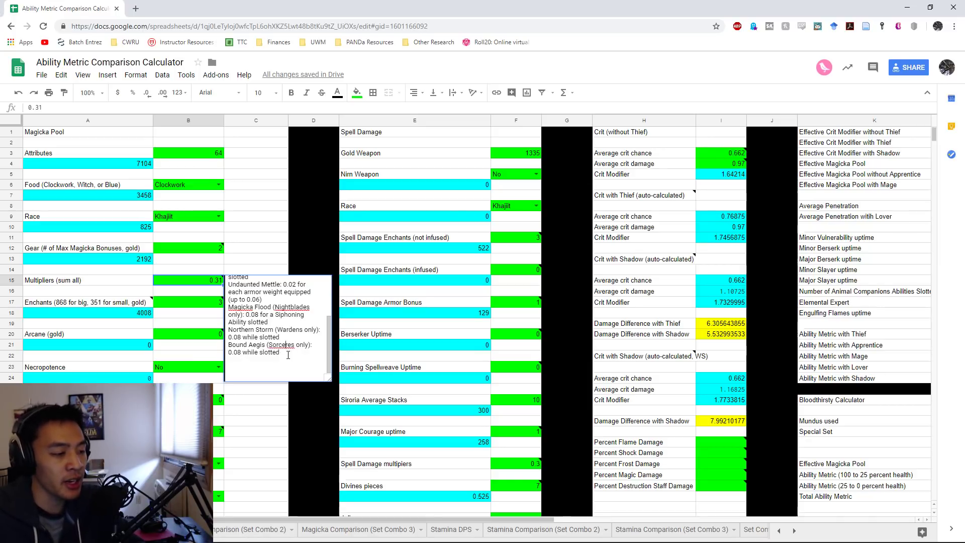
Check the note on the spell damage multipliers input, then review the magicka pool multipliers note again
click(518, 462)
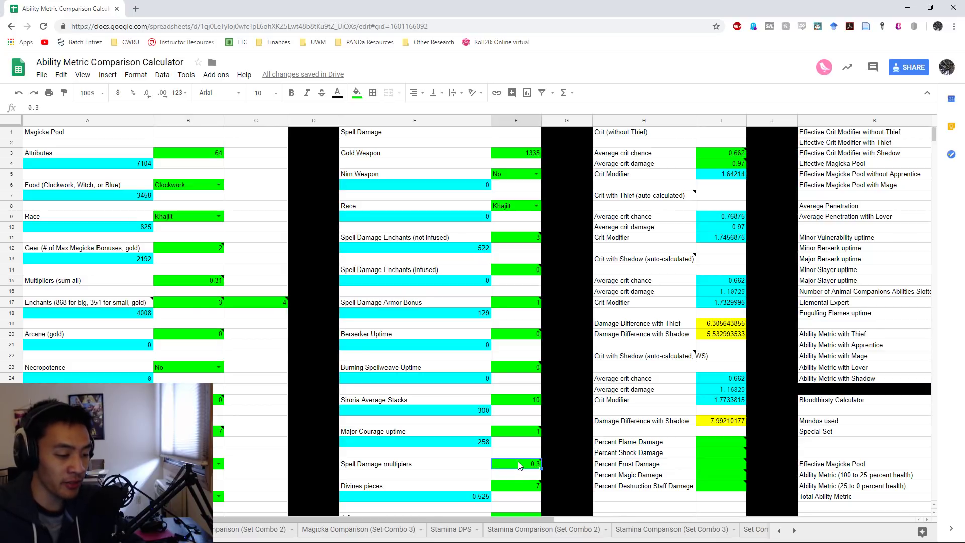
mouse_move(518, 464)
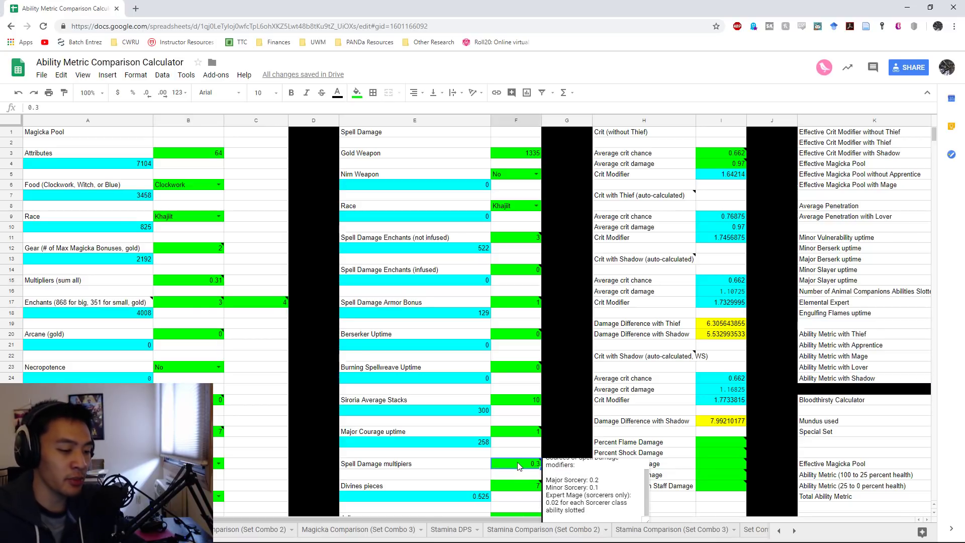
click(194, 286)
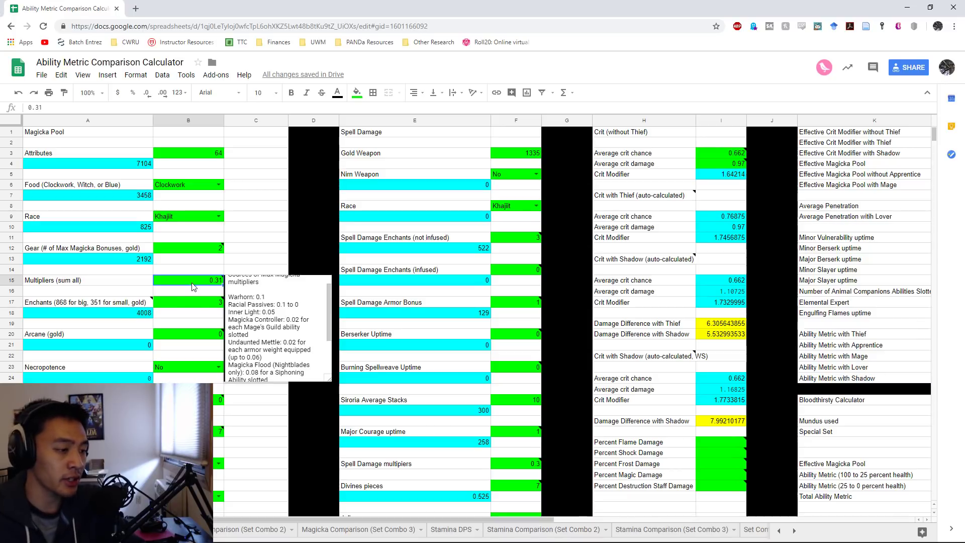
scroll(263, 325, down, 2)
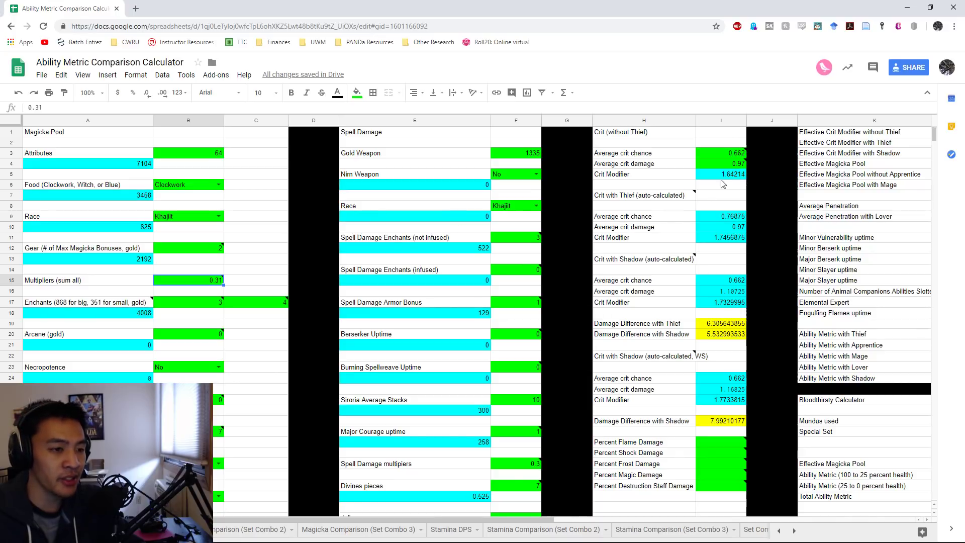
Set the average crit chance without Thief to 0.742
click(717, 155)
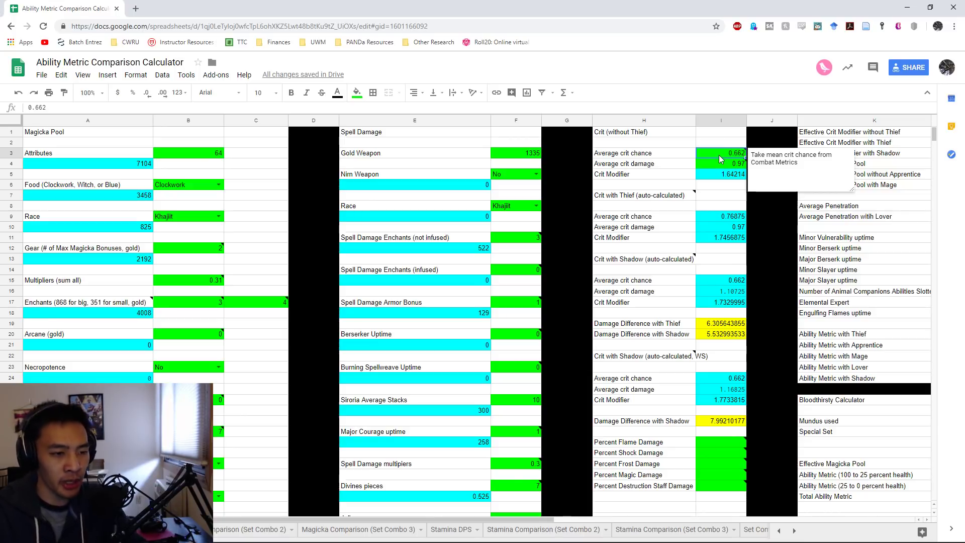
text(0.742)
key(Return)
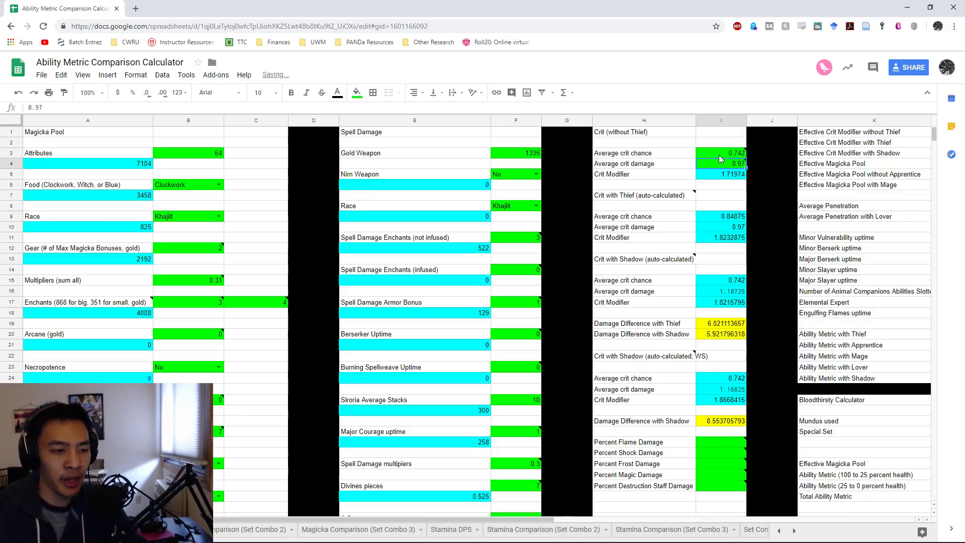
Examine the notes on the spell damage Divines pieces, the large-piece magicka enchants and the non-infused spell damage enchants
mouse_move(716, 162)
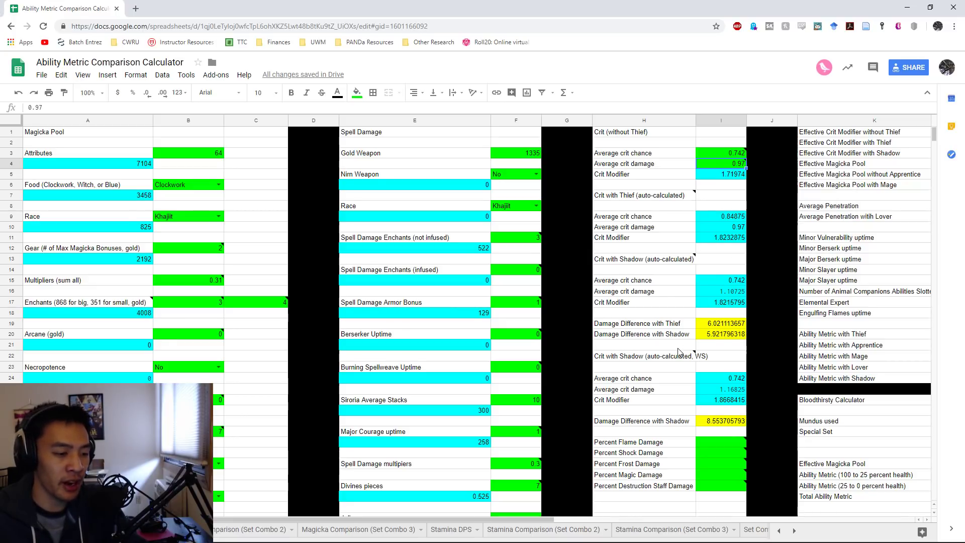
scroll(500, 371, down, 1)
scroll(499, 371, down, 1)
click(517, 409)
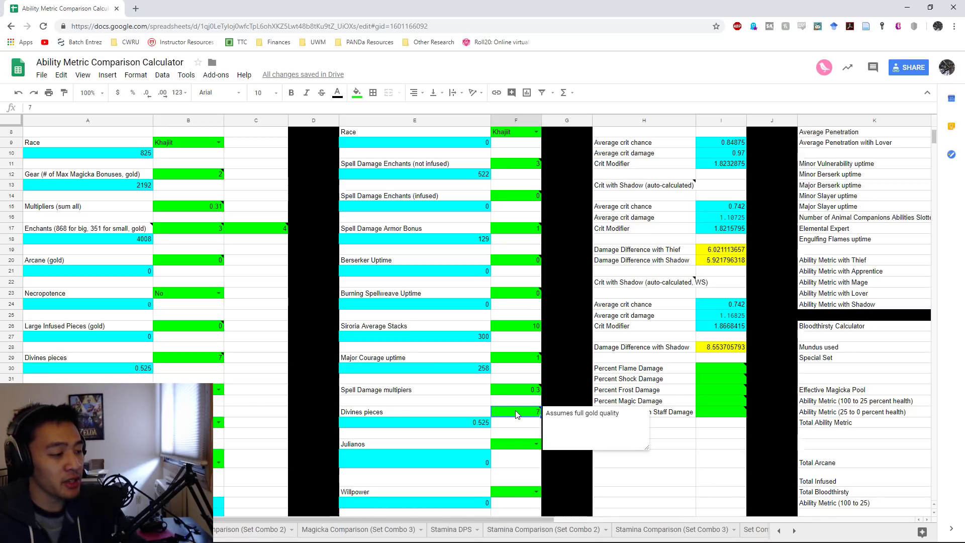
click(199, 231)
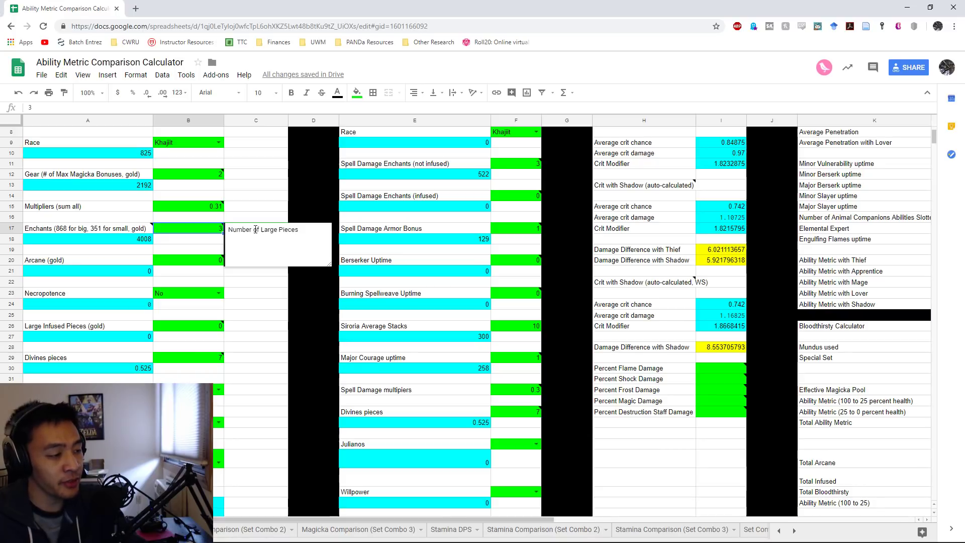
click(253, 296)
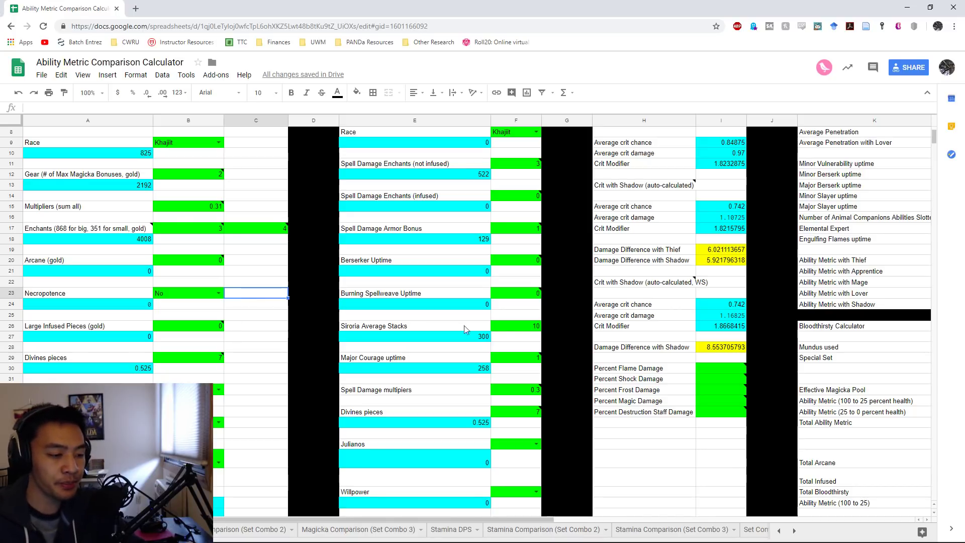
scroll(484, 262, up, 3)
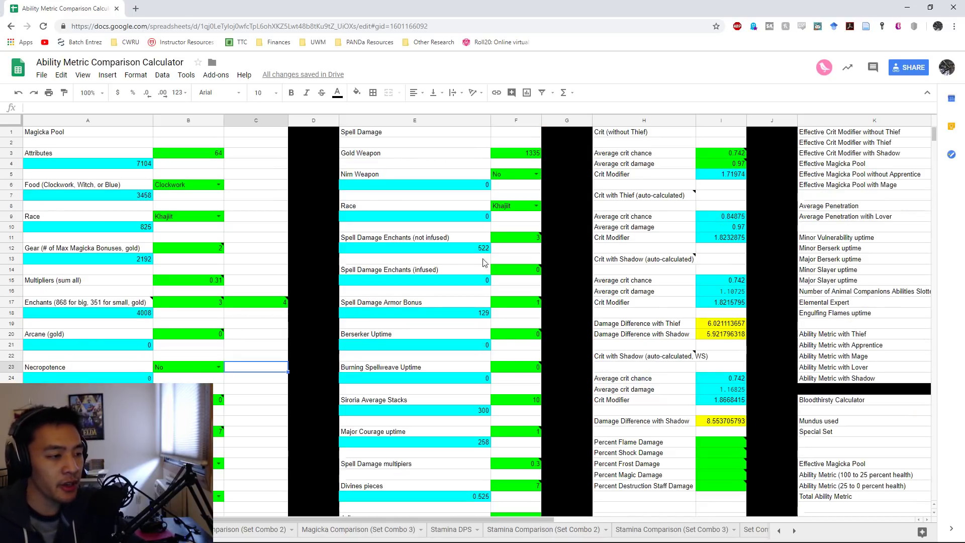
click(520, 239)
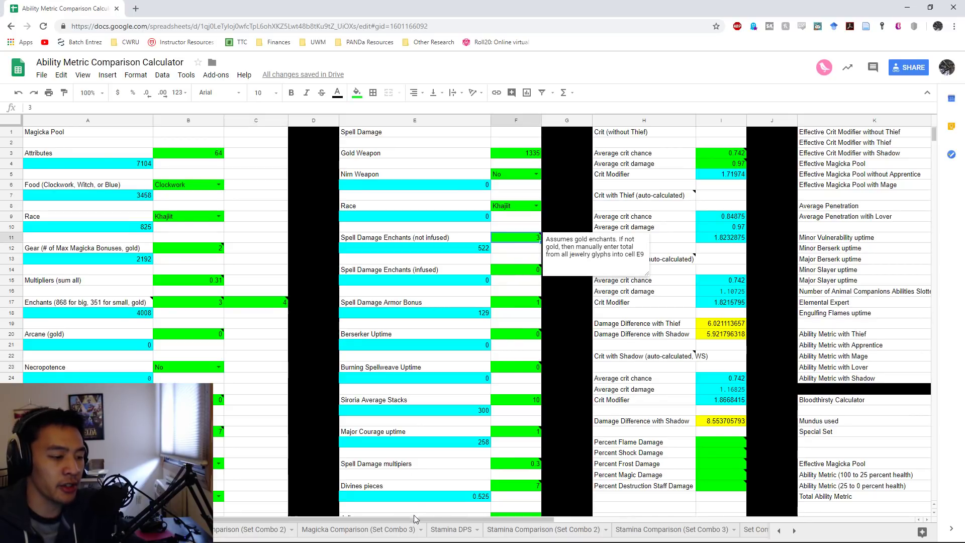
Enable the Use Wrathstone Values option beside the effective crit and magicka results
drag(404, 519, 695, 526)
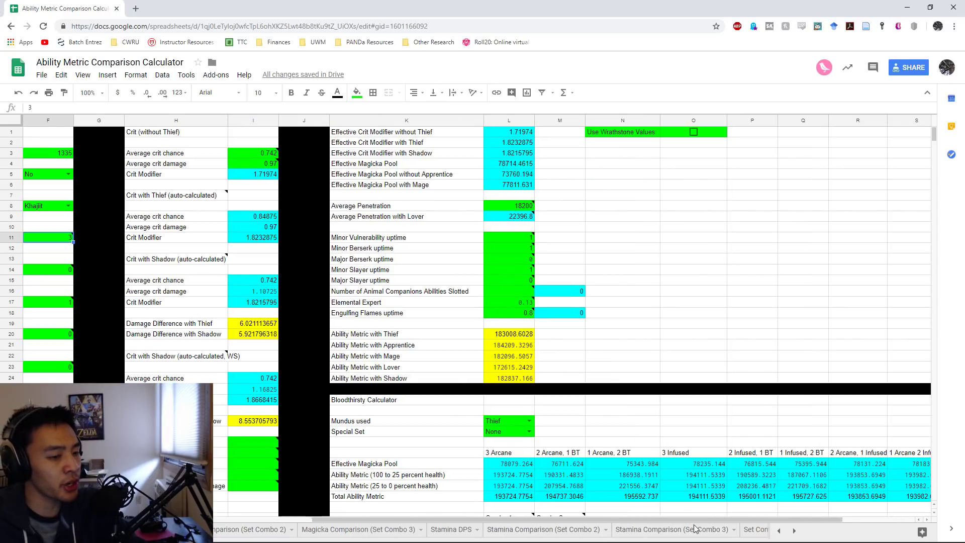
click(694, 133)
Examine the Average Penetration, Minor Vulnerability, Minor Berserk, Minor Slayer and Elemental Expert inputs and their notes
click(522, 210)
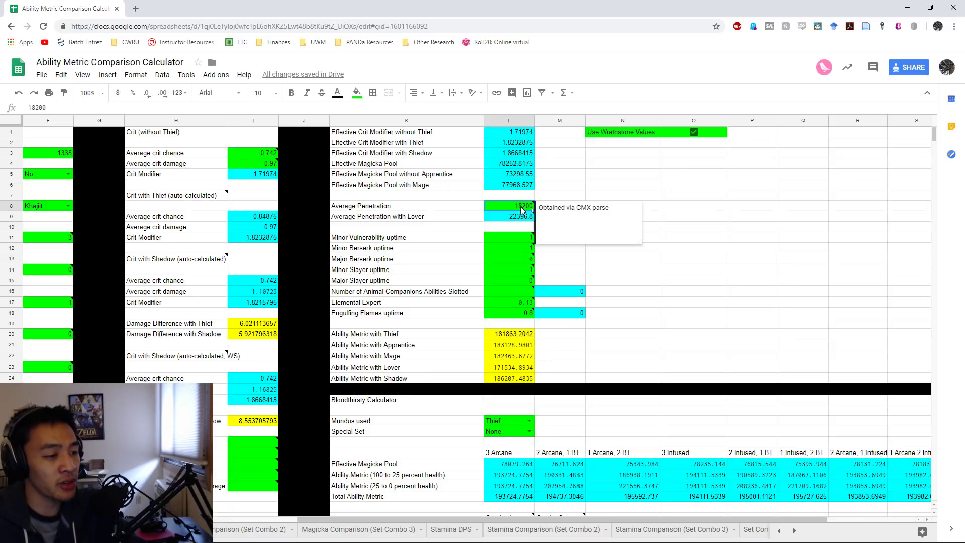
click(518, 239)
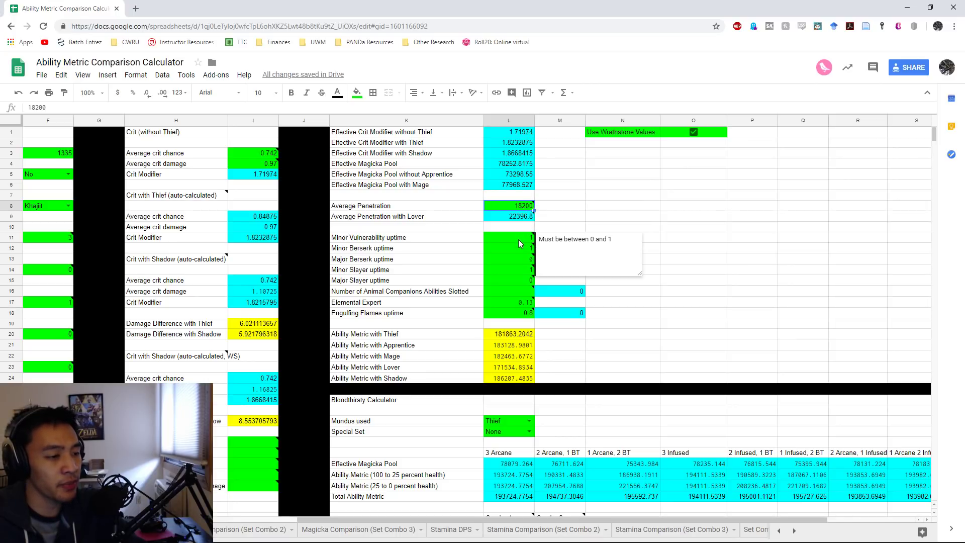
click(518, 249)
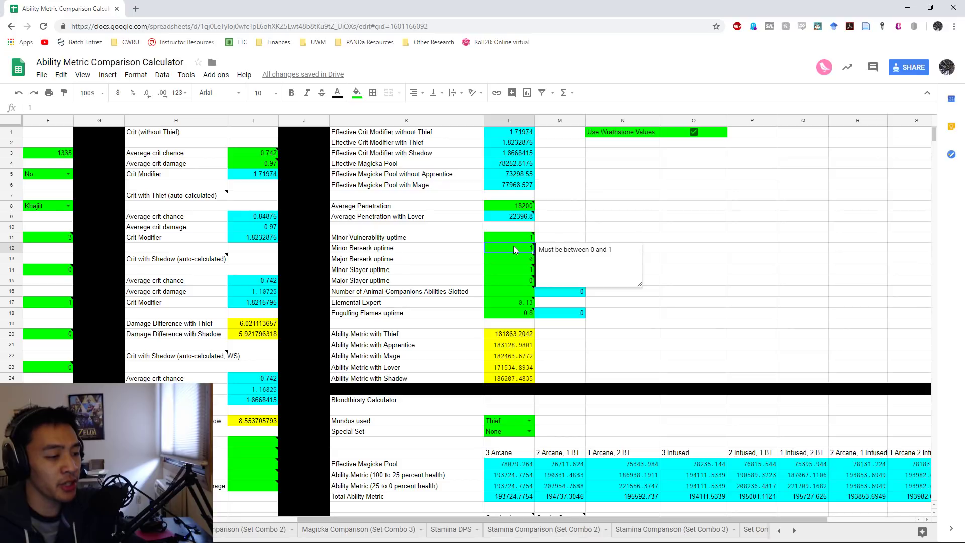
click(520, 271)
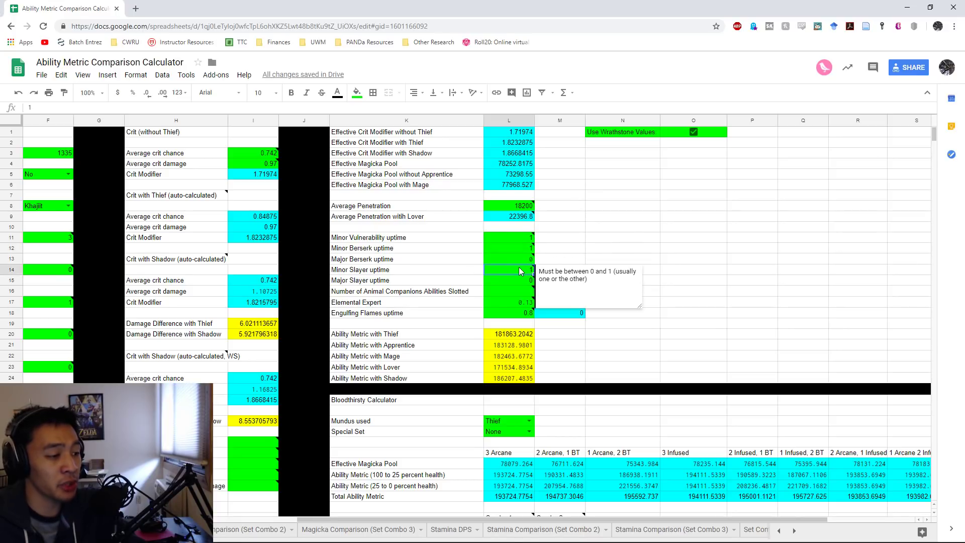
click(510, 300)
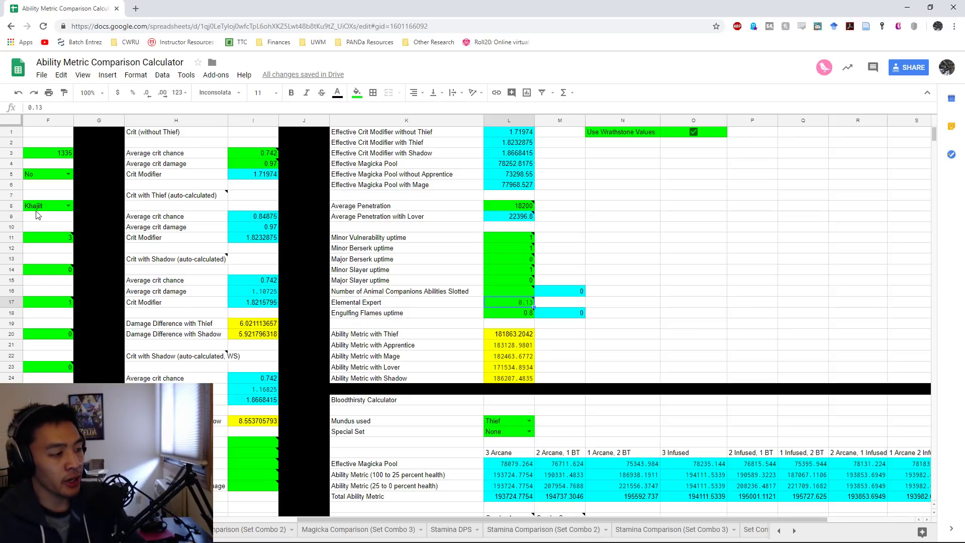
Review the average crit chance and crit damage inputs, then inspect the ability metric results for Shadow and Mage
click(255, 157)
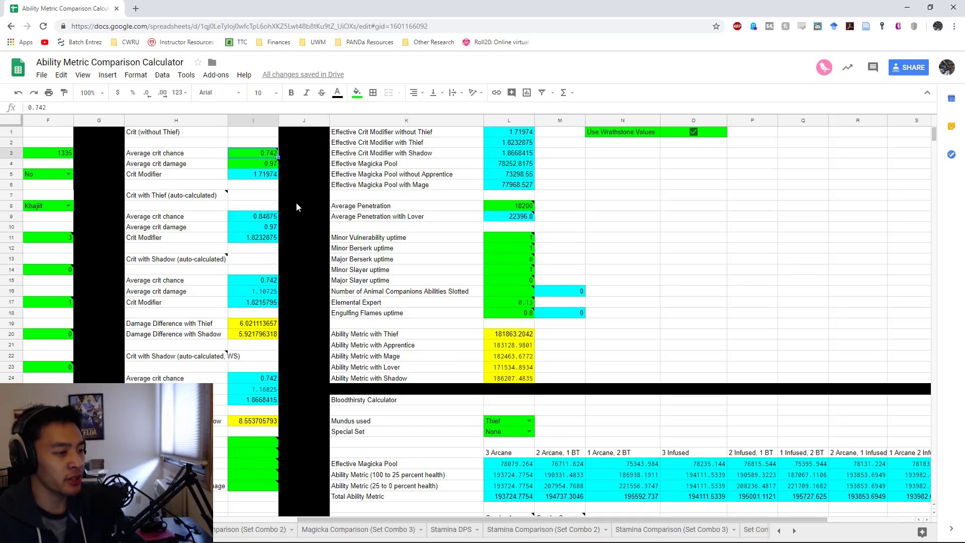
click(264, 166)
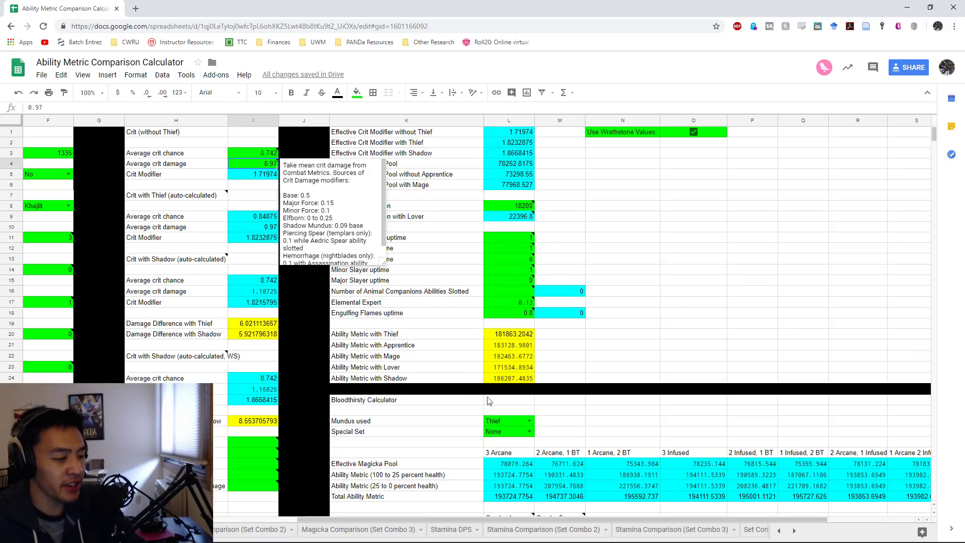
click(516, 380)
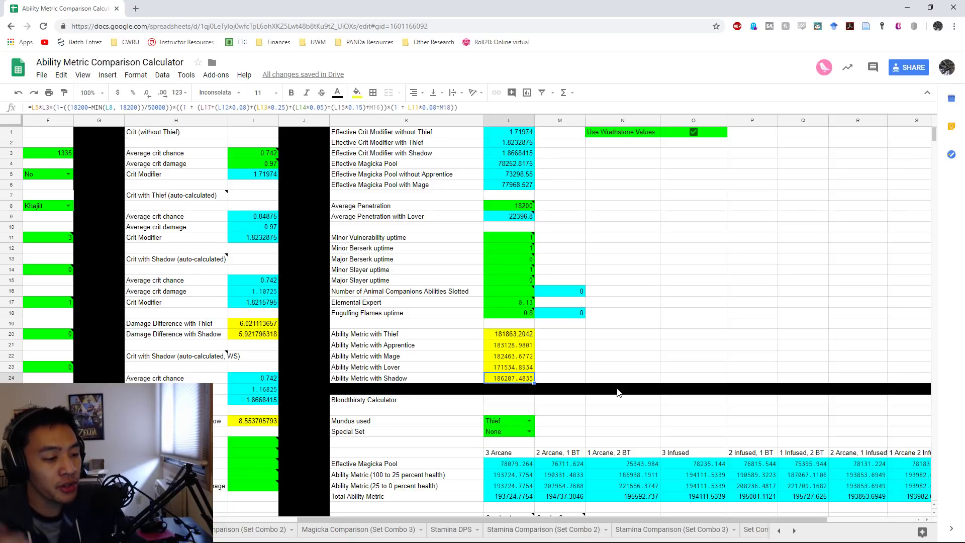
click(413, 358)
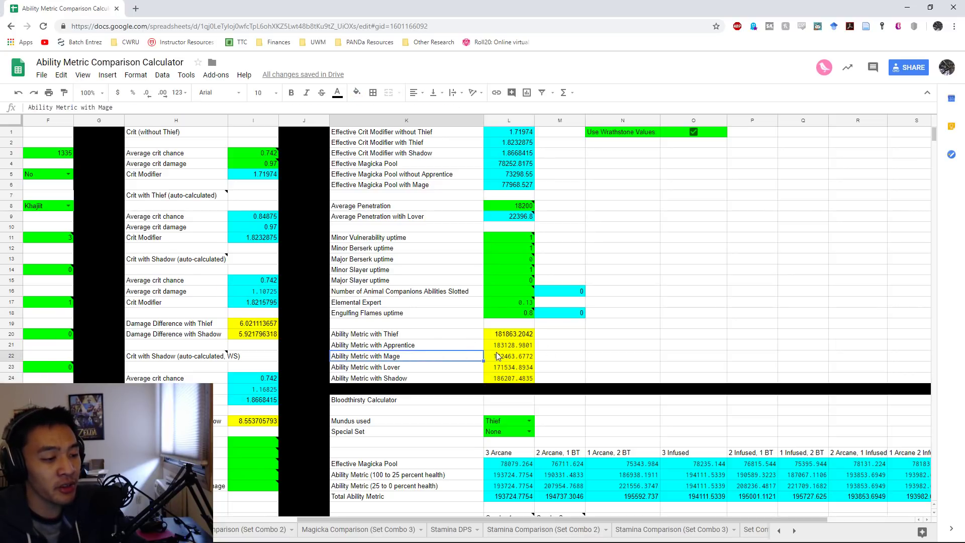
click(499, 355)
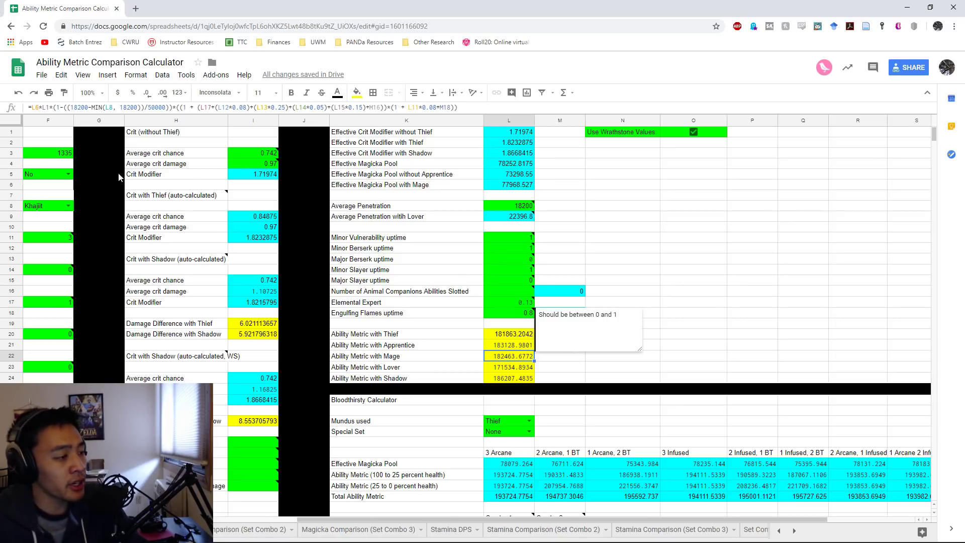
Set the average crit damage in the Crit (without Thief) section to 0.87 and inspect the ability metric with Shadow
click(258, 165)
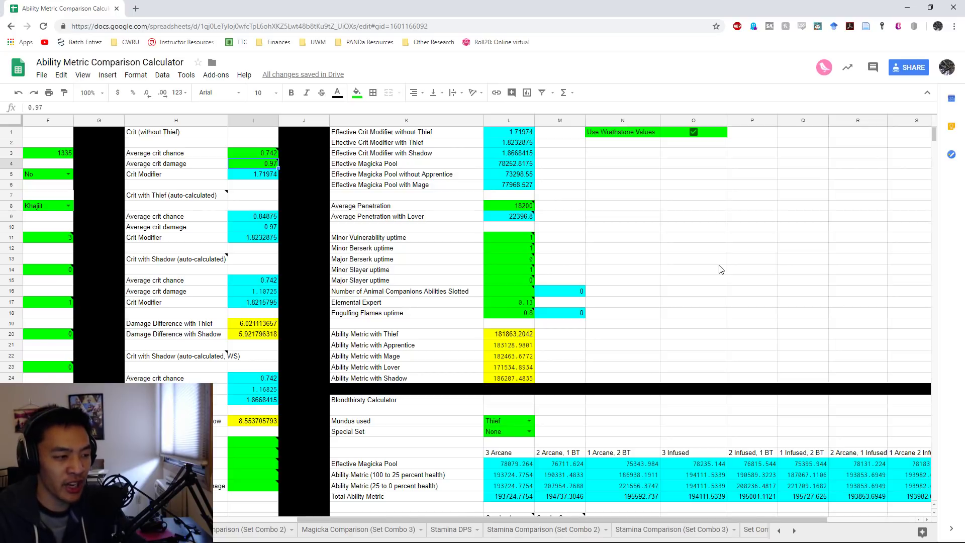
text(0.87)
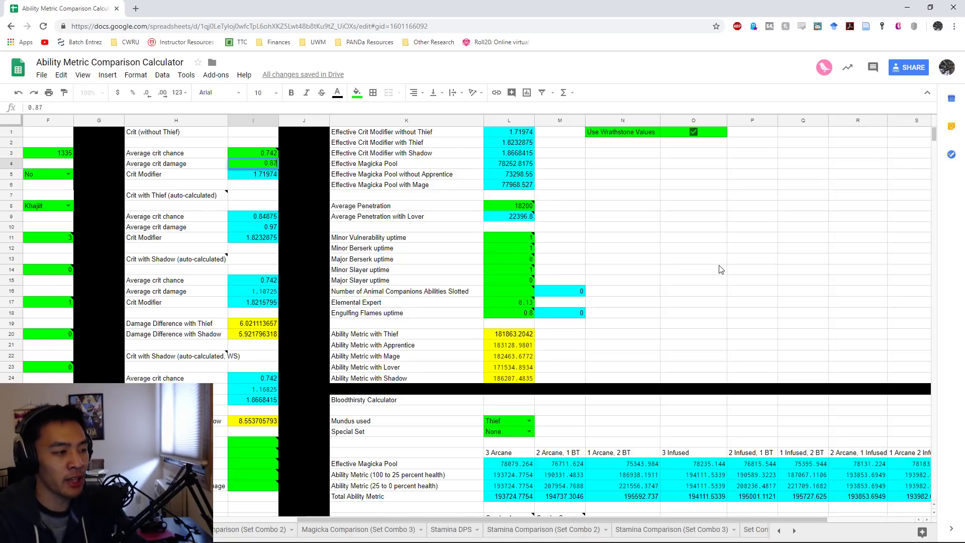
key(Return)
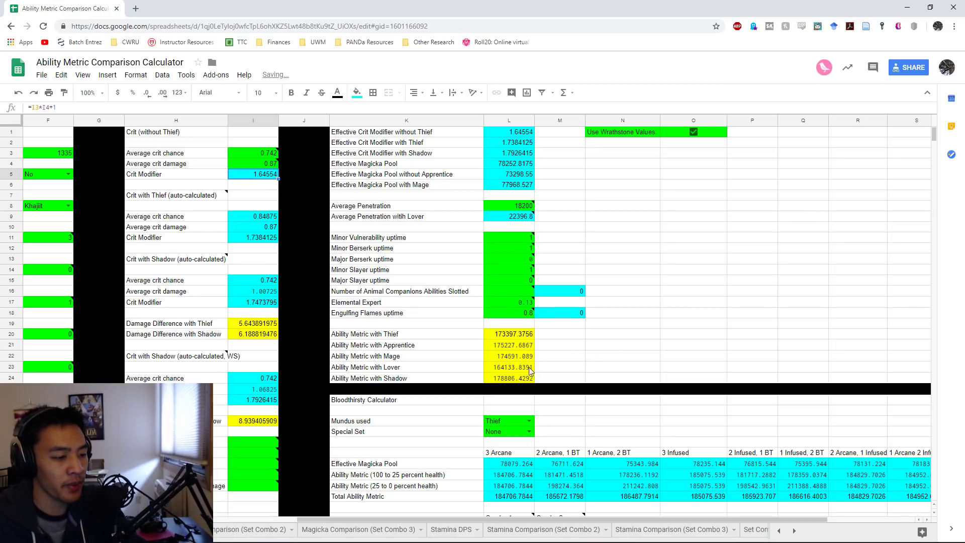
click(518, 380)
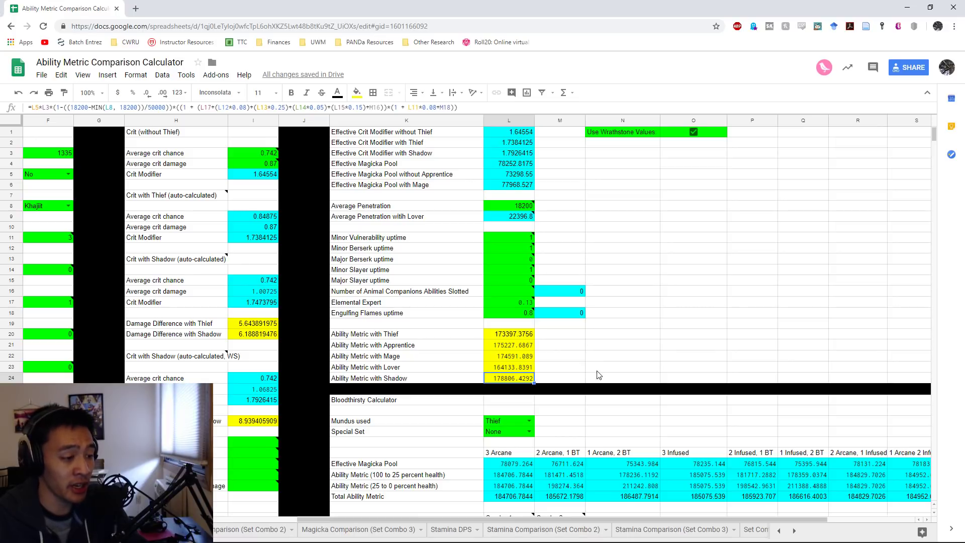
Set the race to Altmer in both the Spell Damage and Magicka Pool sections
click(68, 205)
click(36, 218)
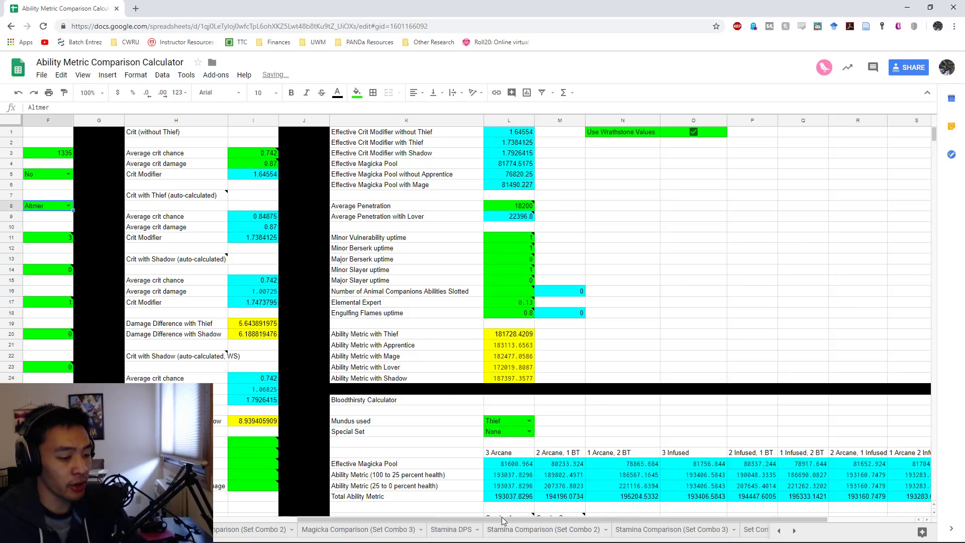
drag(504, 520, 231, 521)
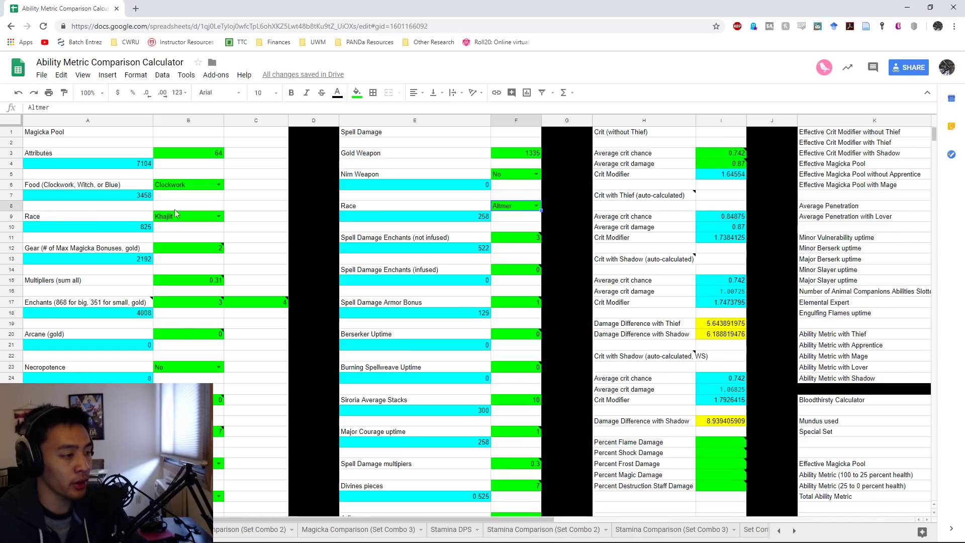
click(218, 217)
click(201, 243)
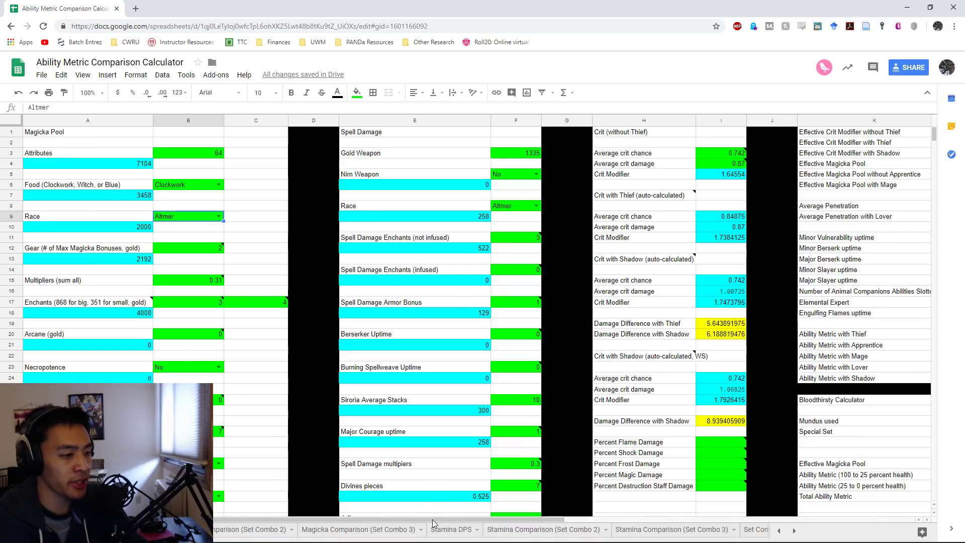
Set the average crit chance in the Crit (without Thief) section to 0.662
drag(447, 518, 708, 519)
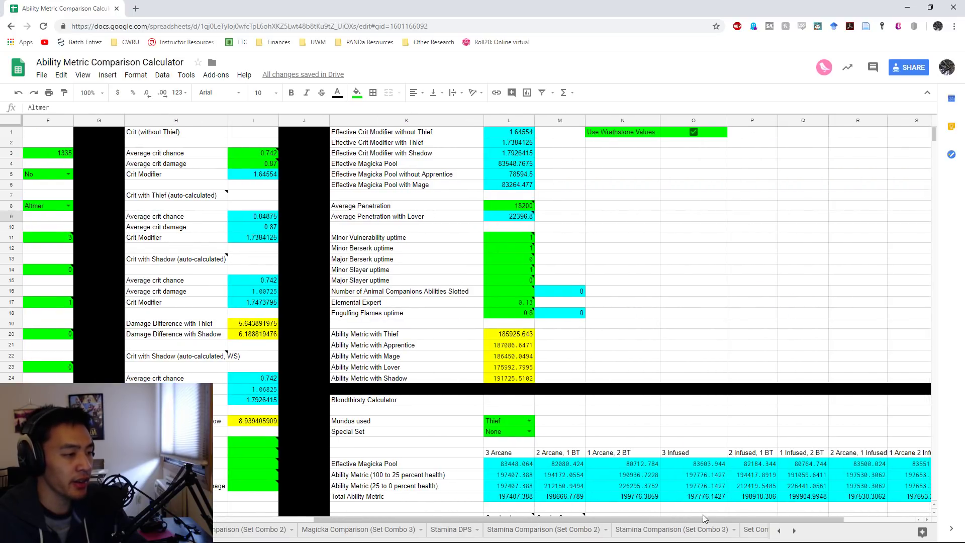
click(264, 159)
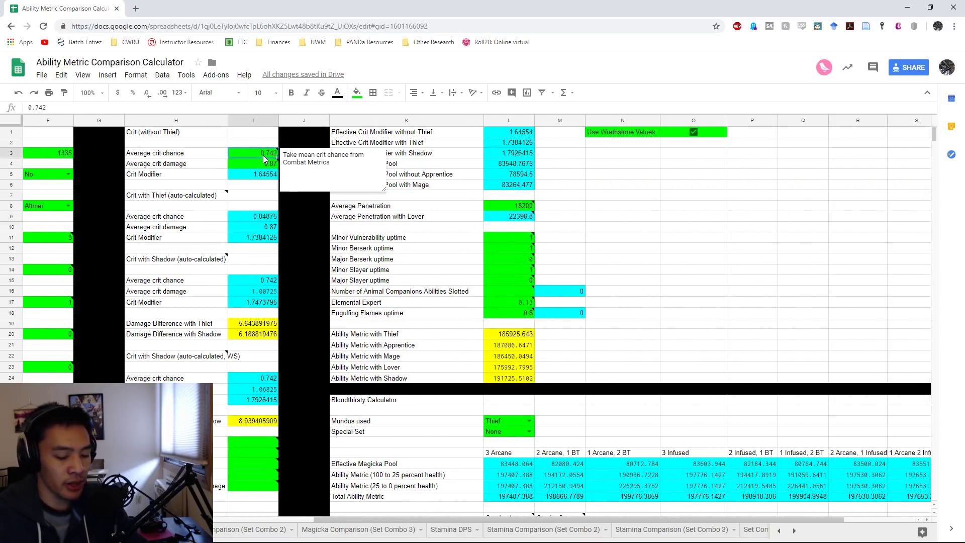
text(0.662)
key(Return)
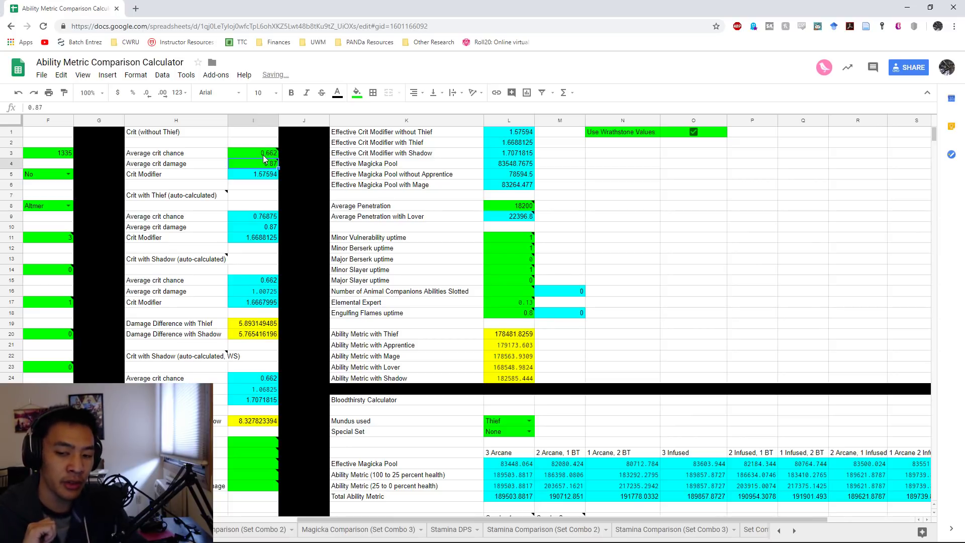
Review the note on average crit damage sources, then compare the ability metrics with Shadow and Apprentice
mouse_move(270, 164)
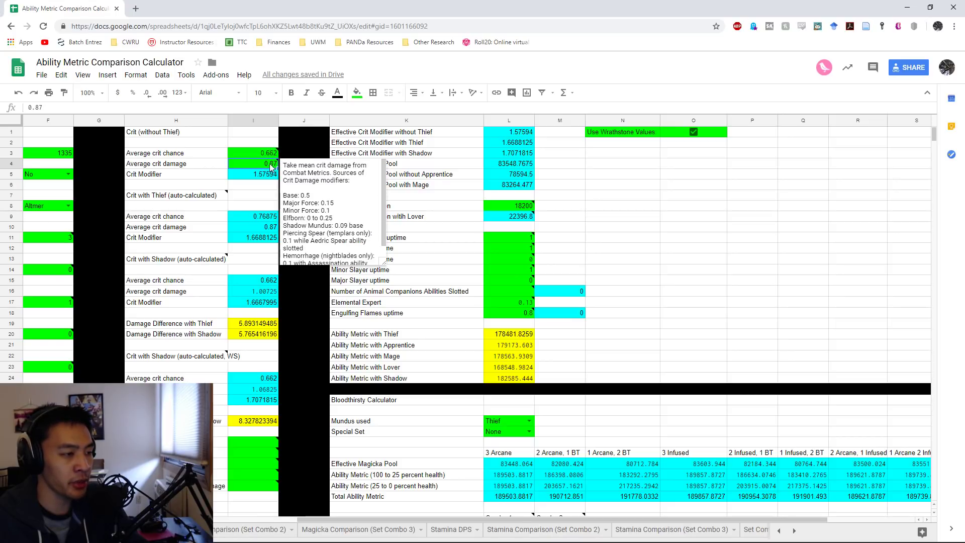
click(513, 380)
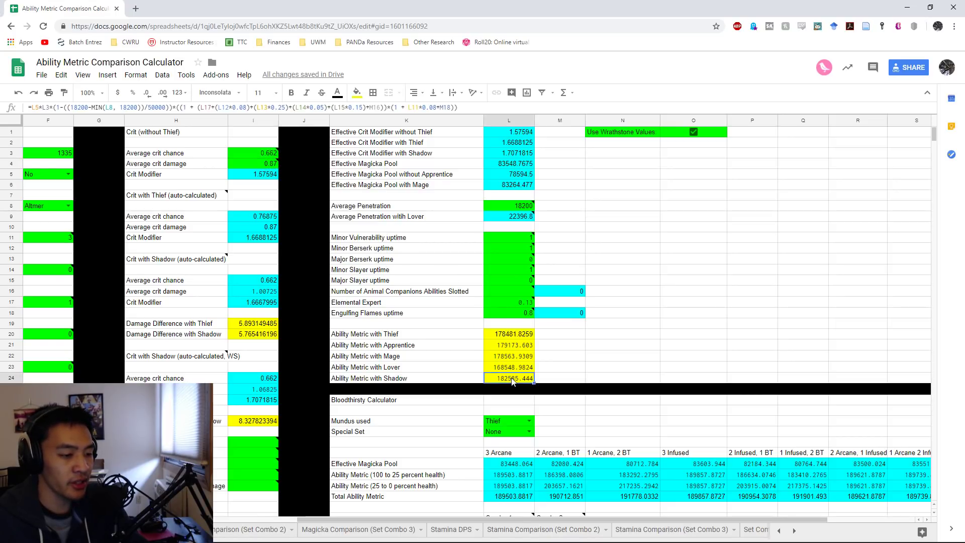
click(514, 345)
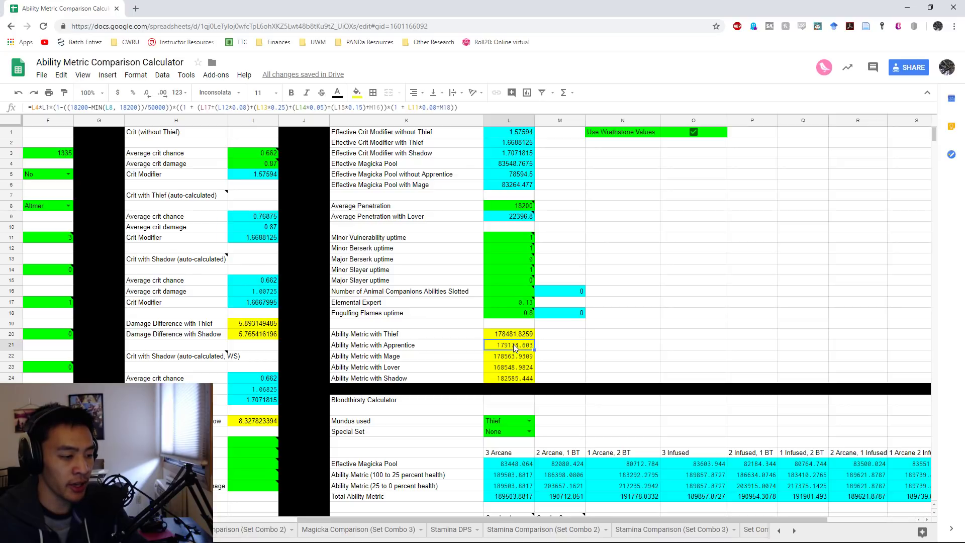
click(521, 380)
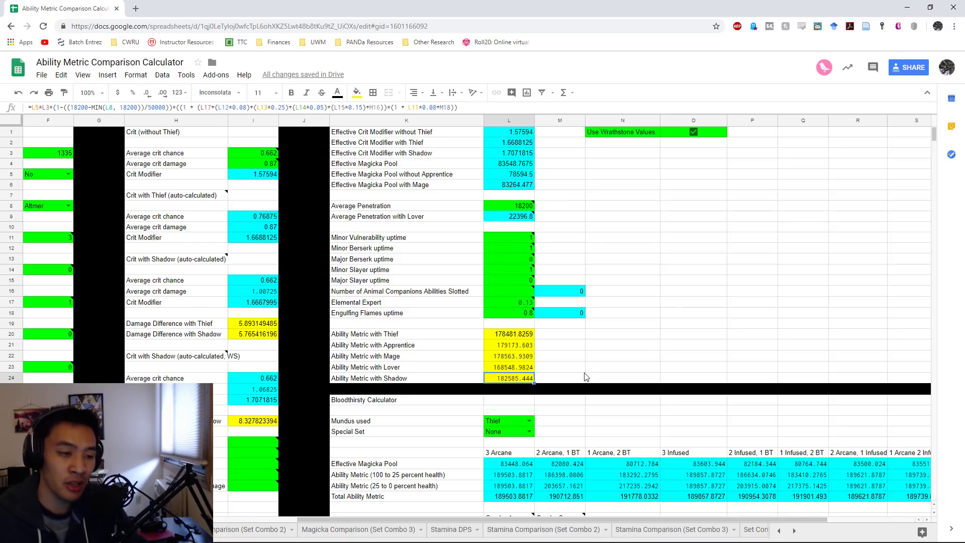
Set the average crit damage to 0.97 and compare the ability metrics with Shadow and Apprentice
click(251, 166)
text(0.97)
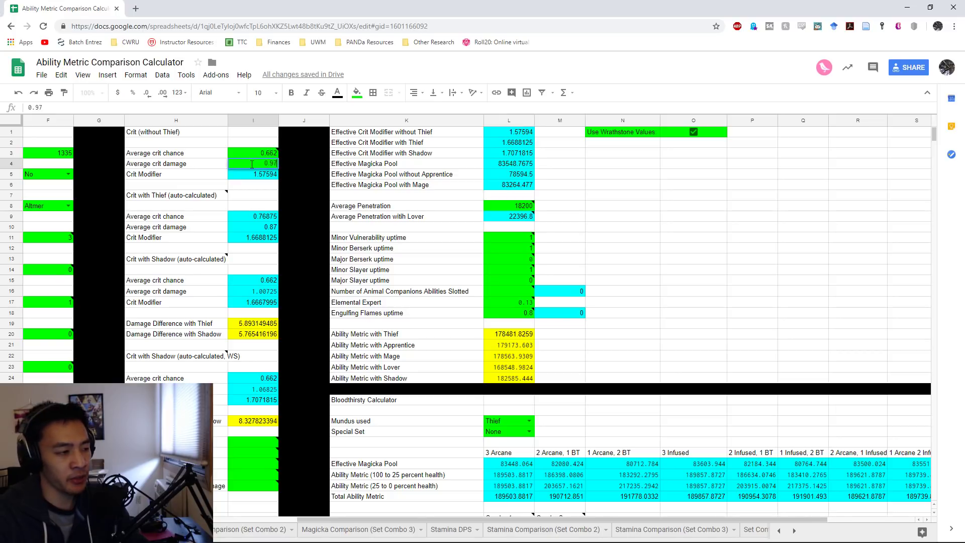
key(Return)
click(512, 381)
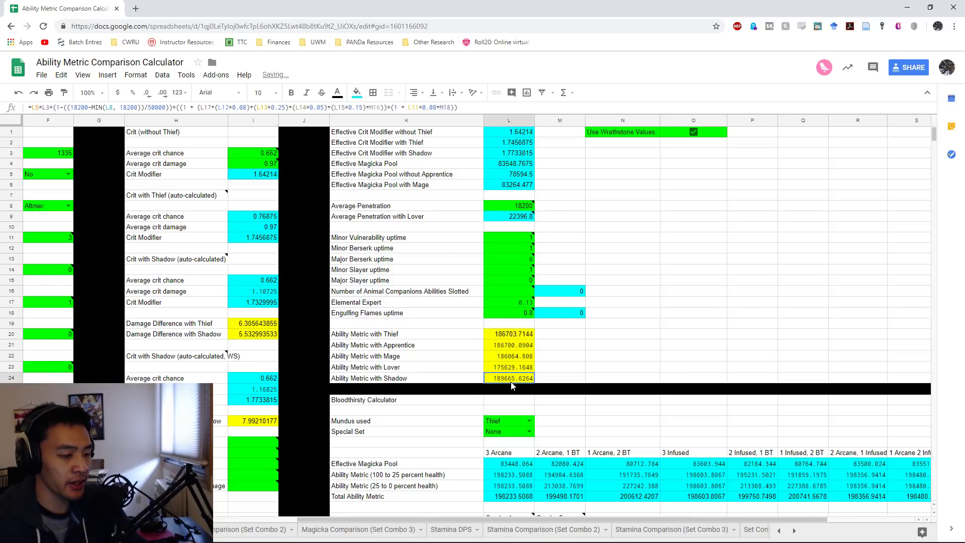
click(520, 346)
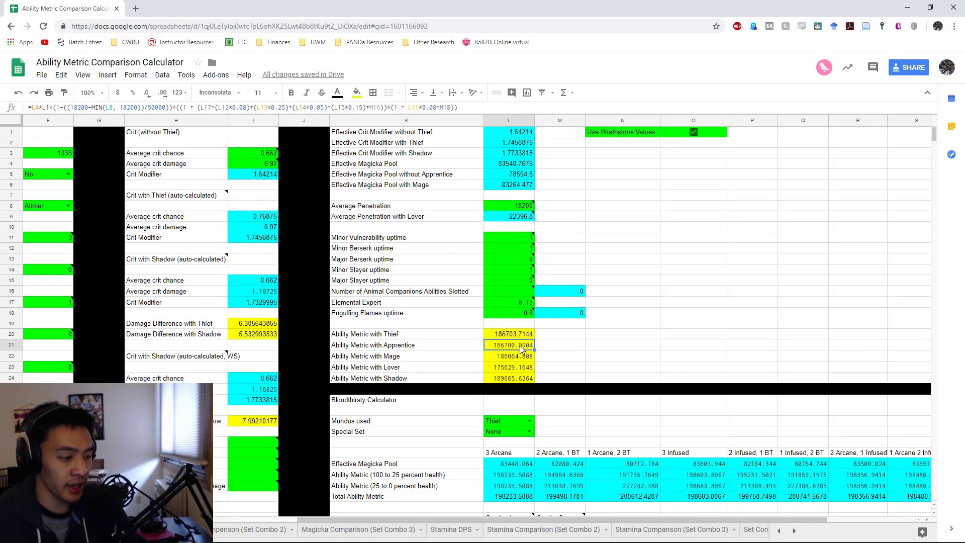
click(516, 381)
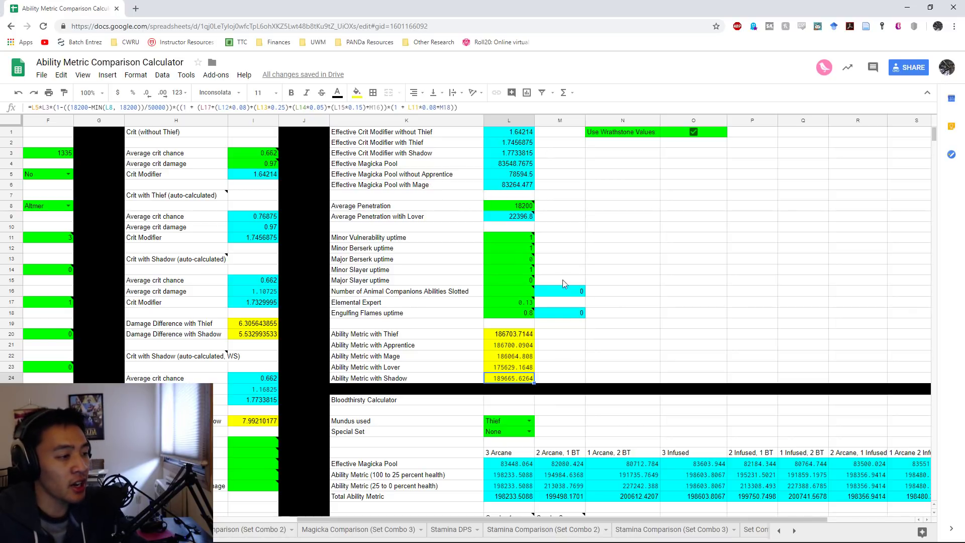
Open the Stamina DPS sheet and examine the weapon damage multipliers, stamina pool multipliers and Nirn Weapon inputs
click(441, 534)
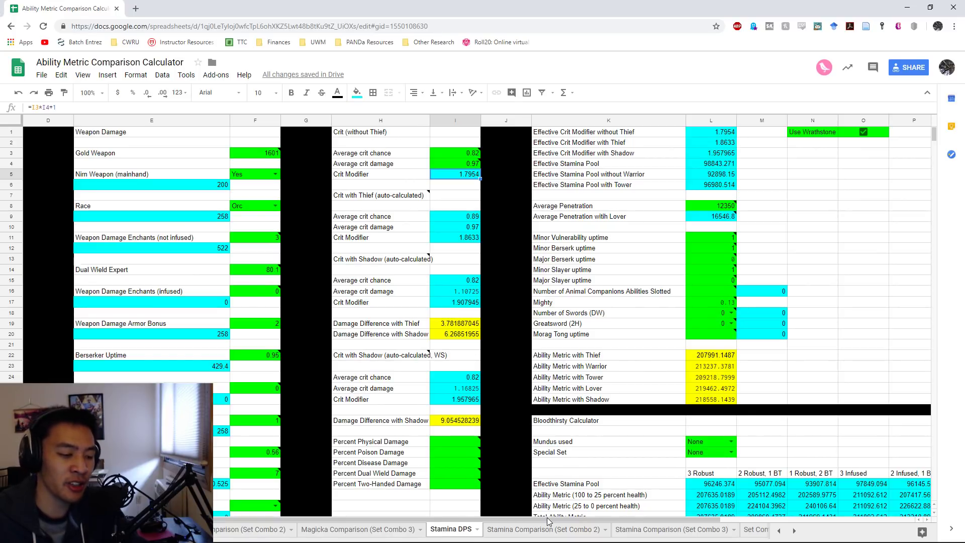
scroll(502, 428, left, 3)
scroll(487, 477, down, 4)
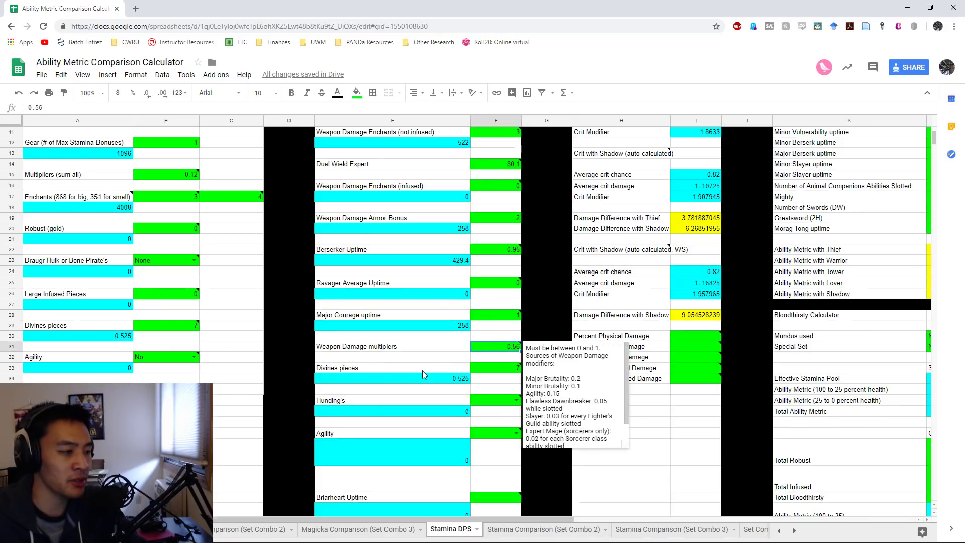
scroll(196, 284, up, 3)
click(190, 253)
mouse_move(190, 253)
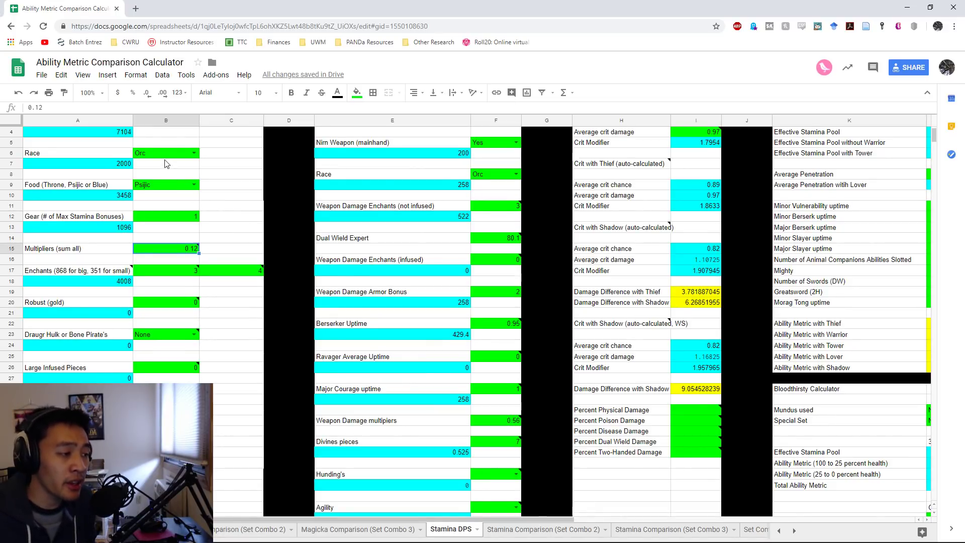
scroll(166, 163, up, 1)
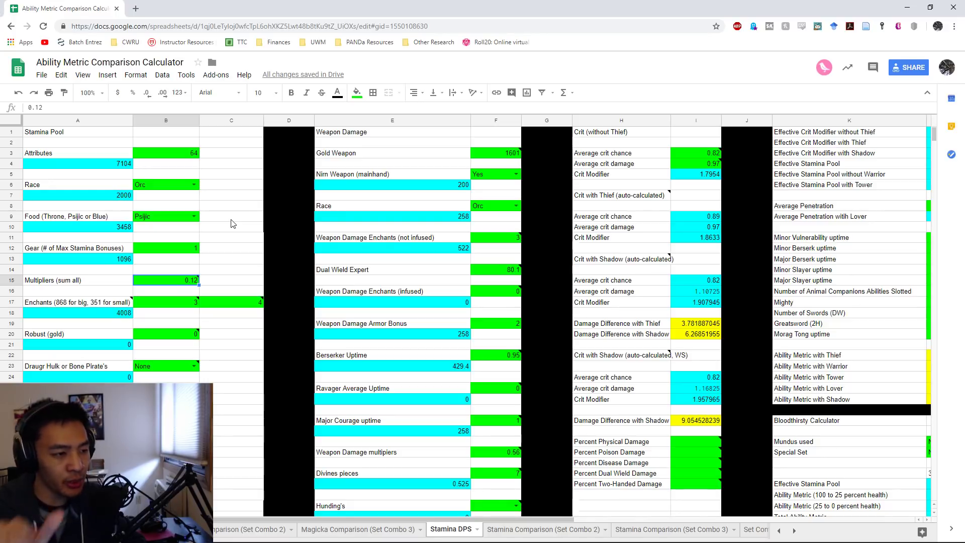
click(484, 172)
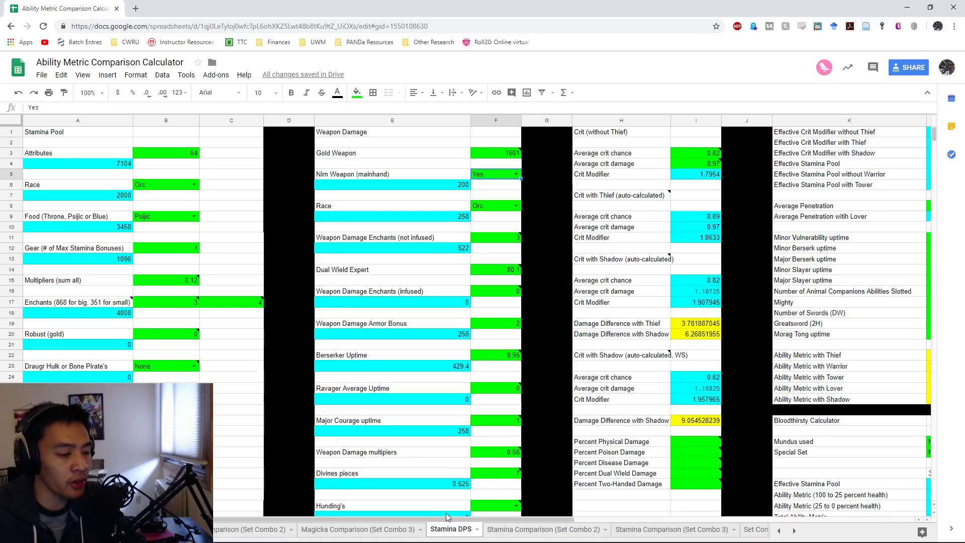
Examine the stamina sheet's average crit damage and Average Penetration inputs with their notes
drag(482, 516, 663, 520)
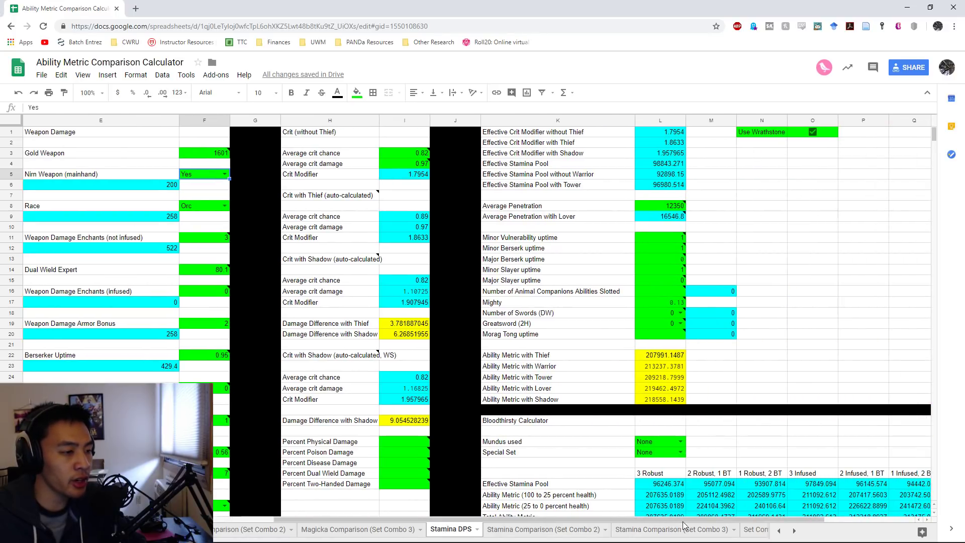
click(422, 166)
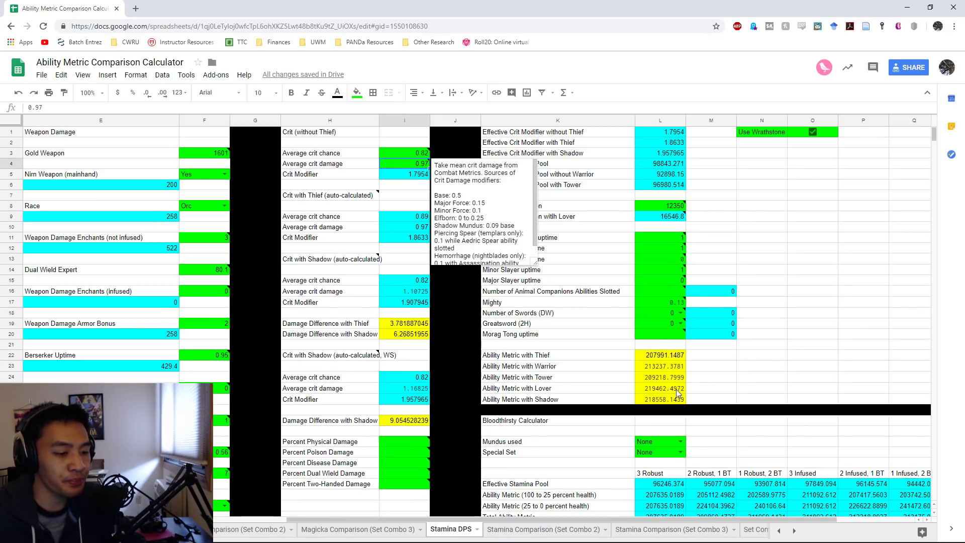
click(670, 207)
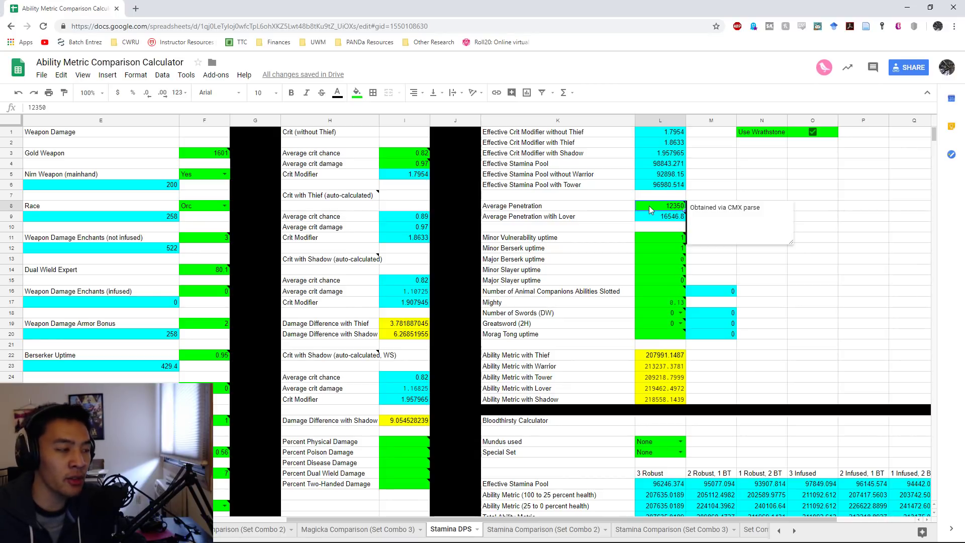
Calculate the penetration sum 5280+3010+2740+1320 in a new browser tab, then close that tab
click(136, 9)
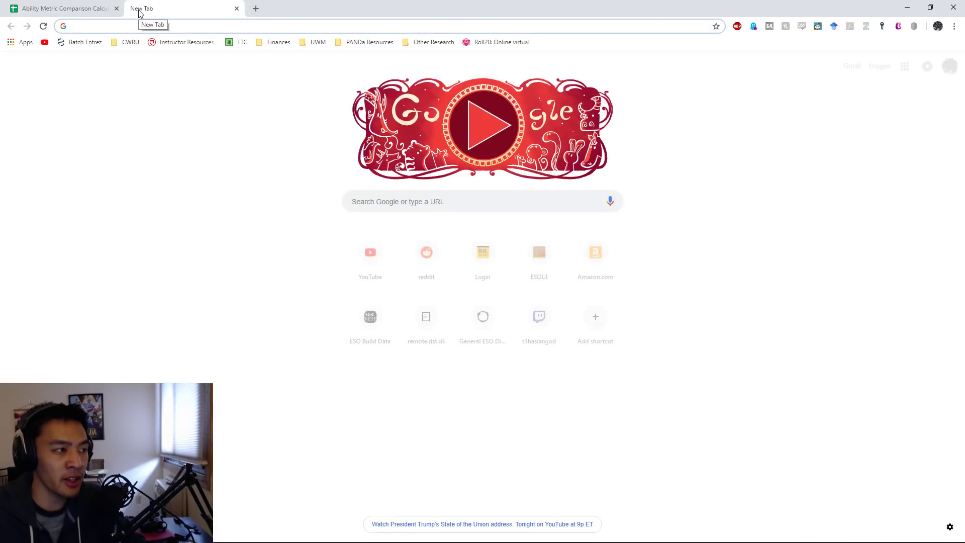
text(528)
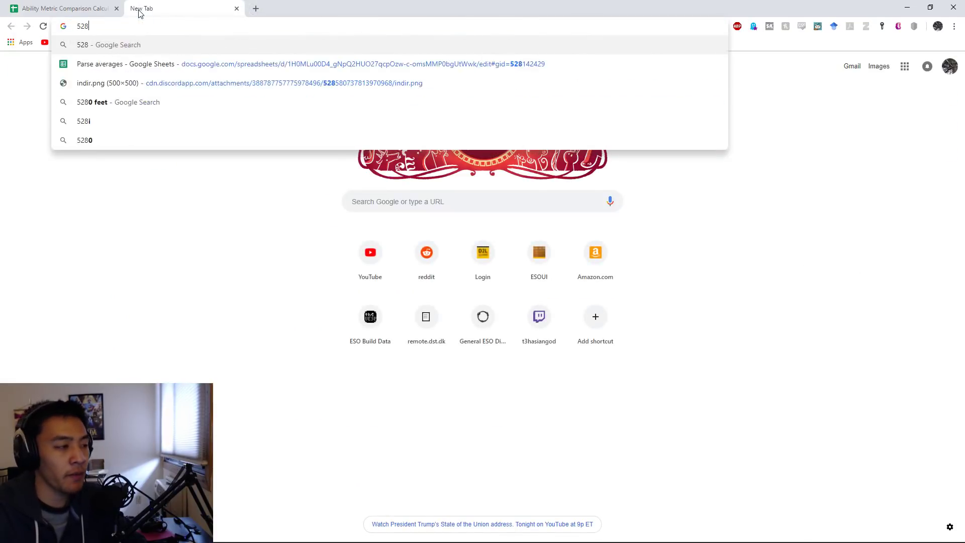
text(0+3)
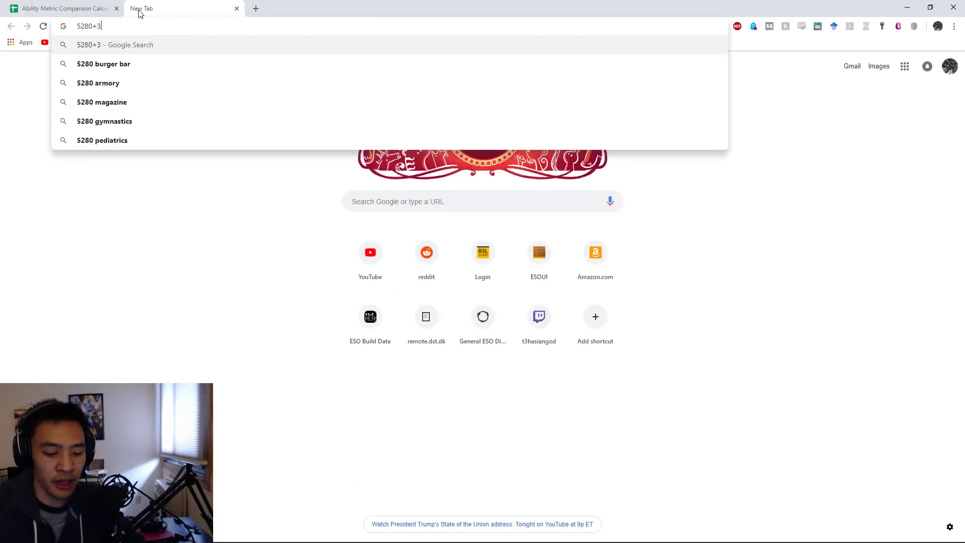
text(010+27)
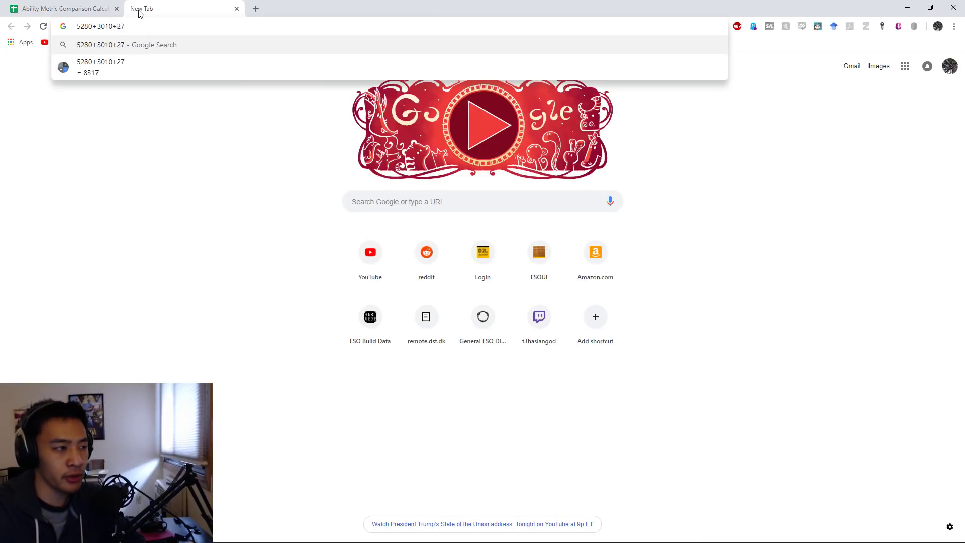
text(40+1320)
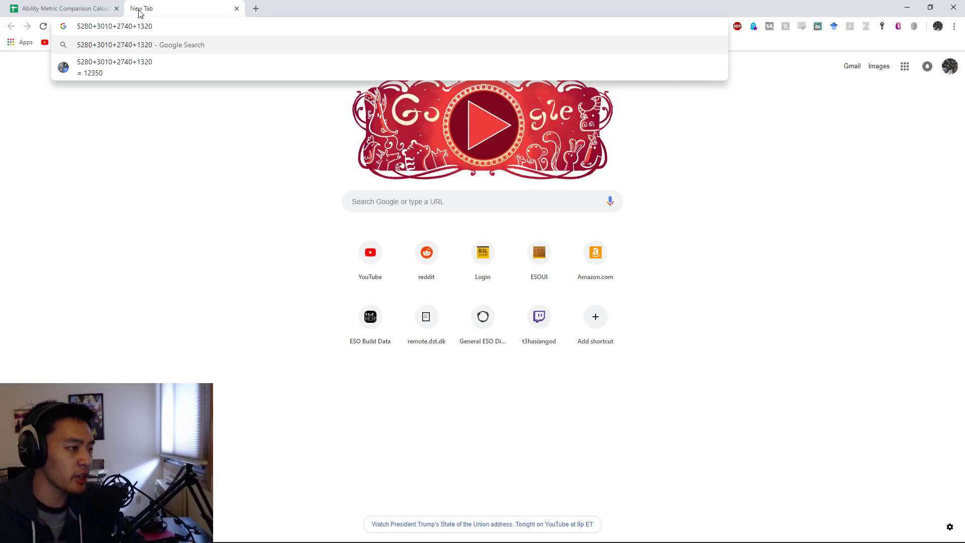
click(235, 8)
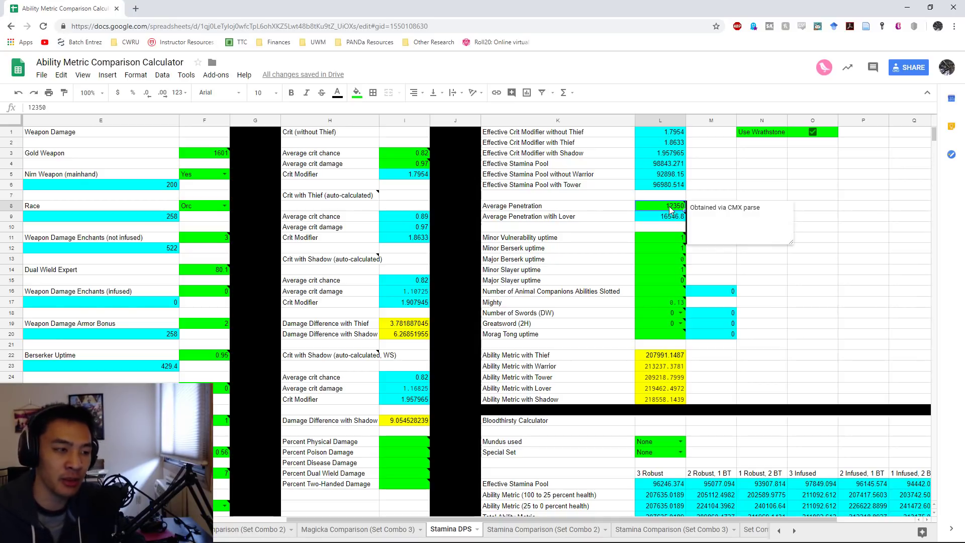
Recalculate the penetration sum as 5280+1320+3010+2740 in a new browser tab
click(135, 11)
text(5280+13)
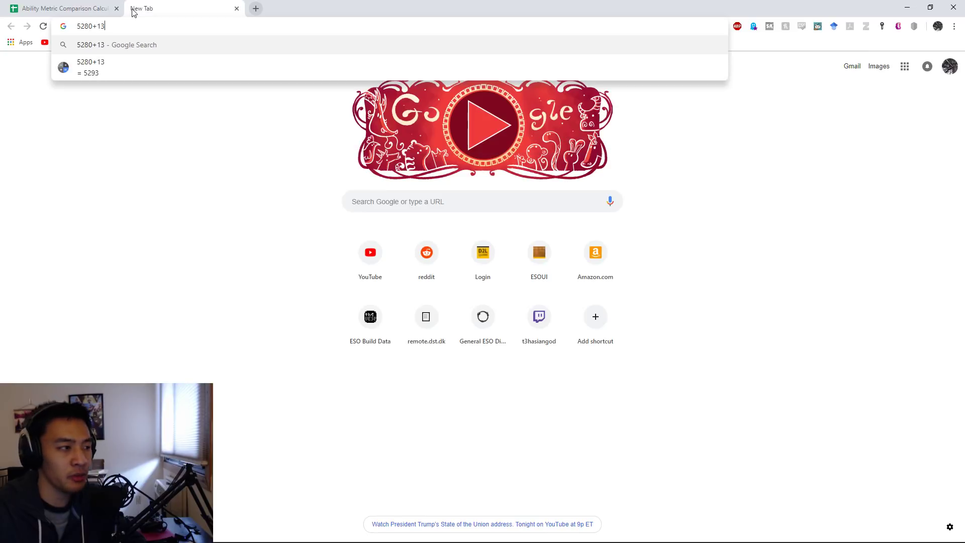
text(20+3010)
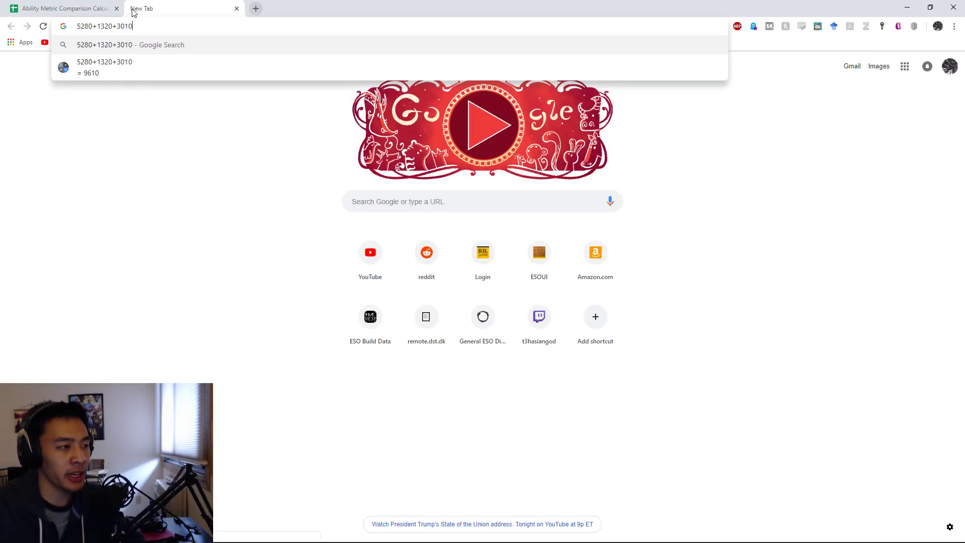
text(+2740)
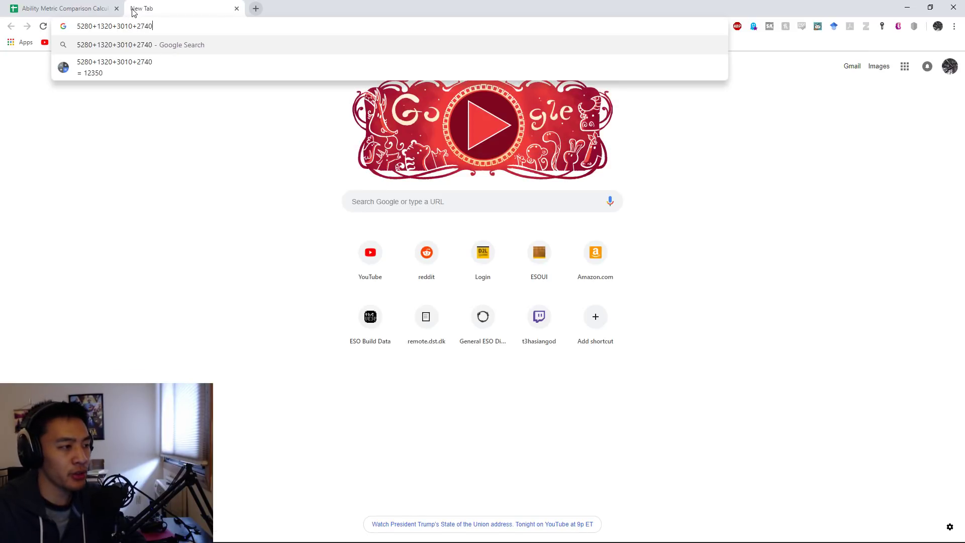
Test adding 4884 to the penetration sum, remove that term again and close the calculation tab
text(+4884+)
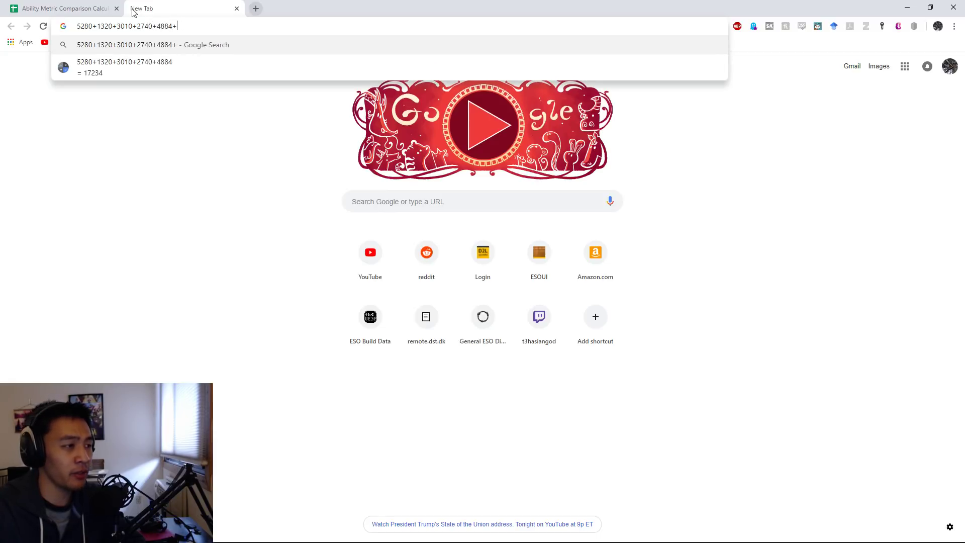
key(BackSpace)
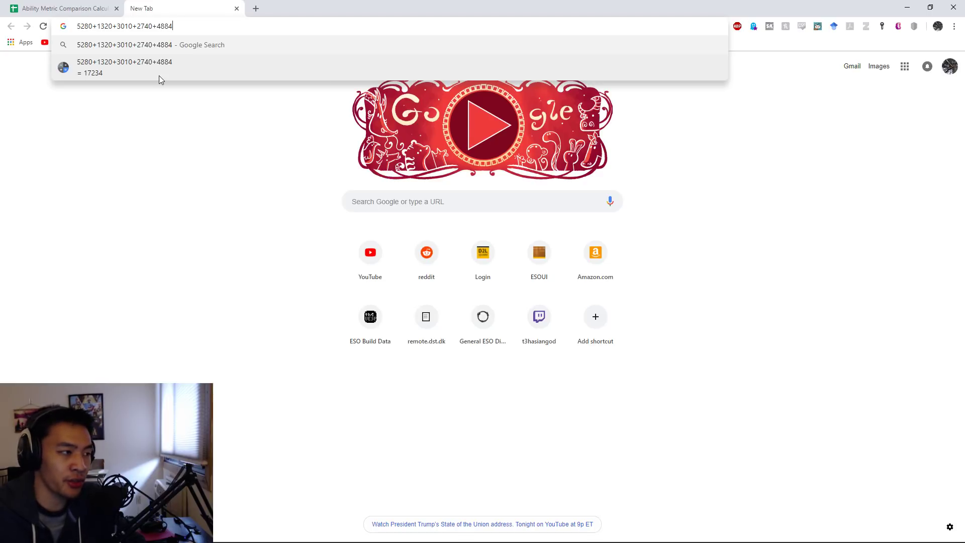
drag(176, 27, 154, 28)
key(BackSpace)
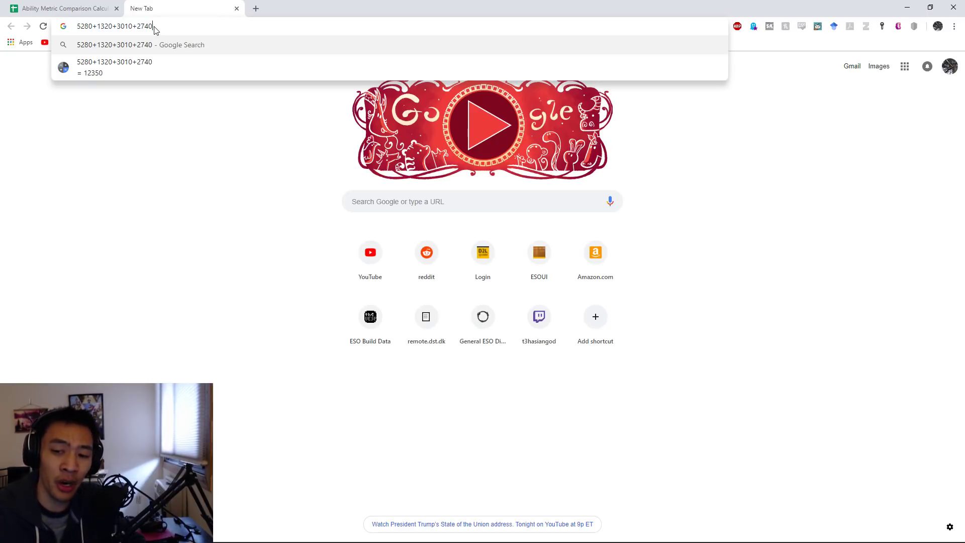
click(237, 9)
Check the Average Penetration note and the Ability Metric with Lover, and set Average Penetration to 13850
mouse_move(646, 206)
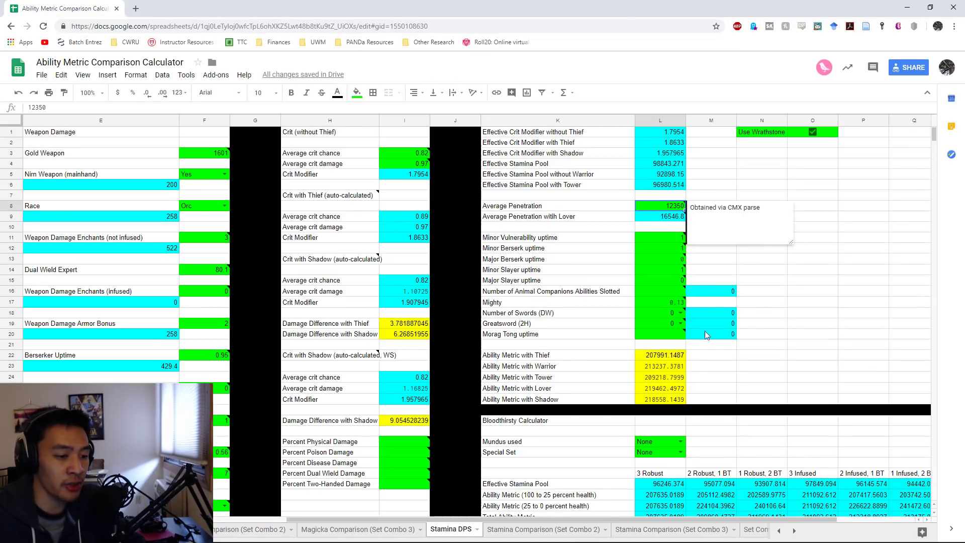
click(663, 390)
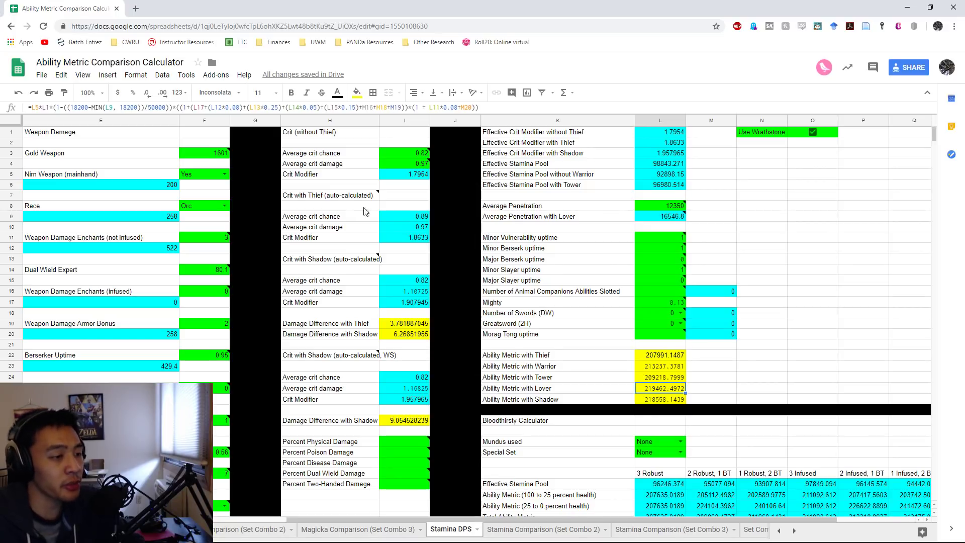
click(677, 209)
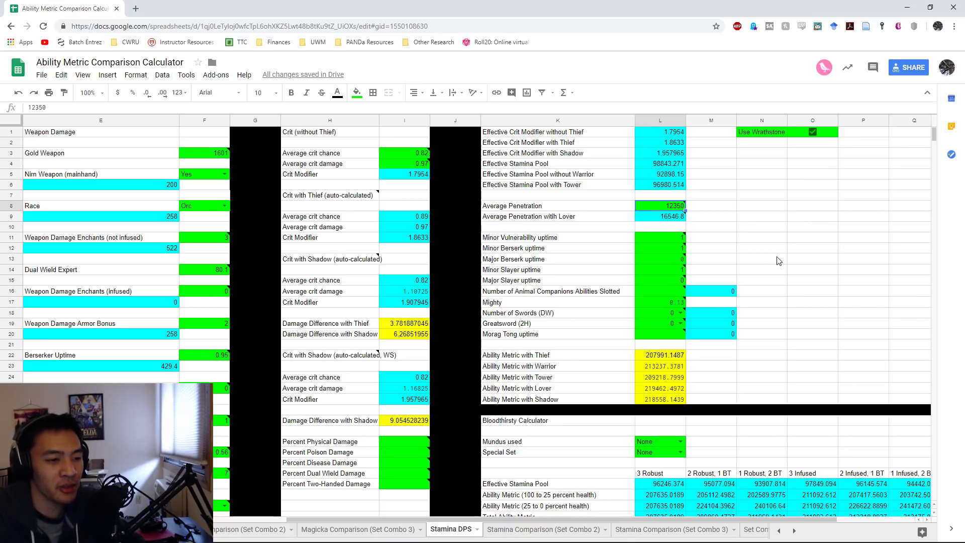
text(13850)
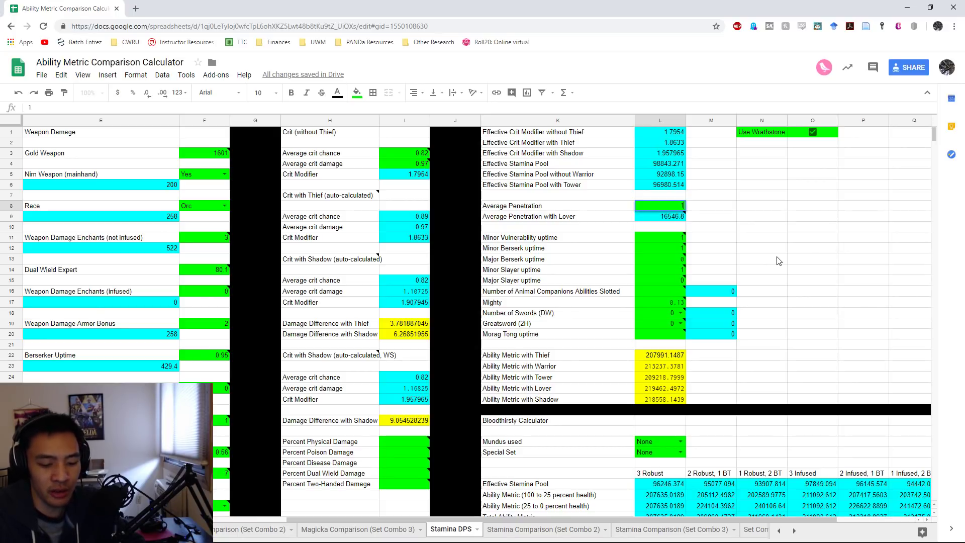
key(Return)
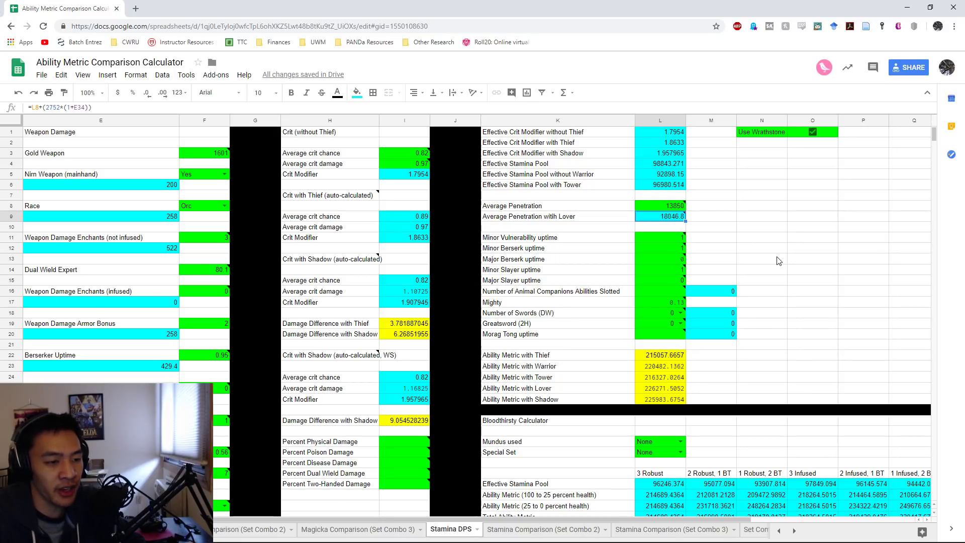
Set Average Penetration to 14100 to compare the Lover and Shadow metrics
key(Up)
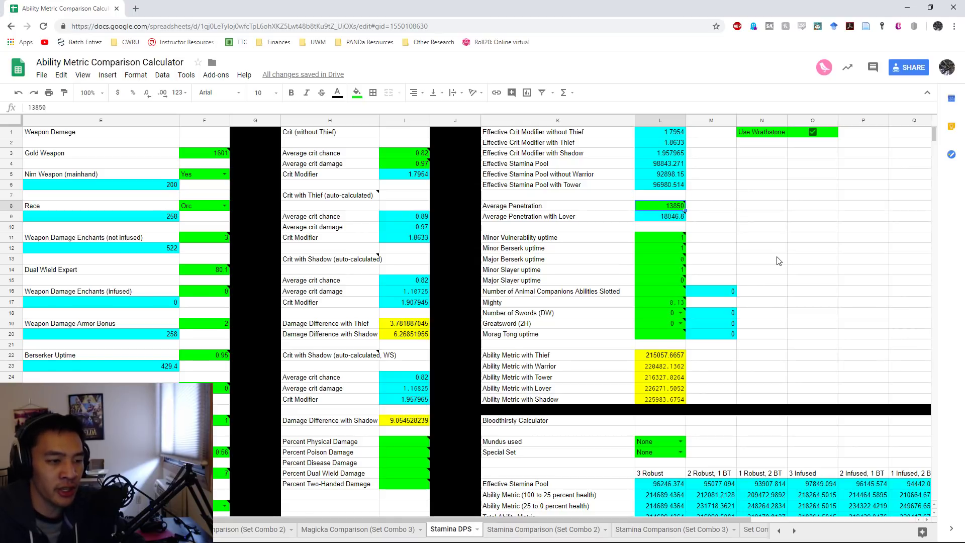
text(14100)
key(Return)
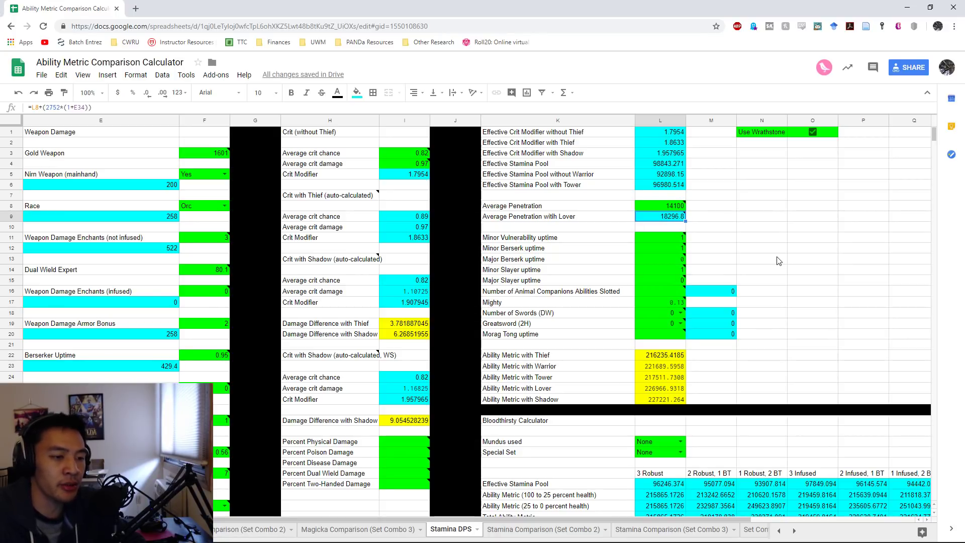
Test an Average Penetration of 18200 and return it to 12350
key(Up)
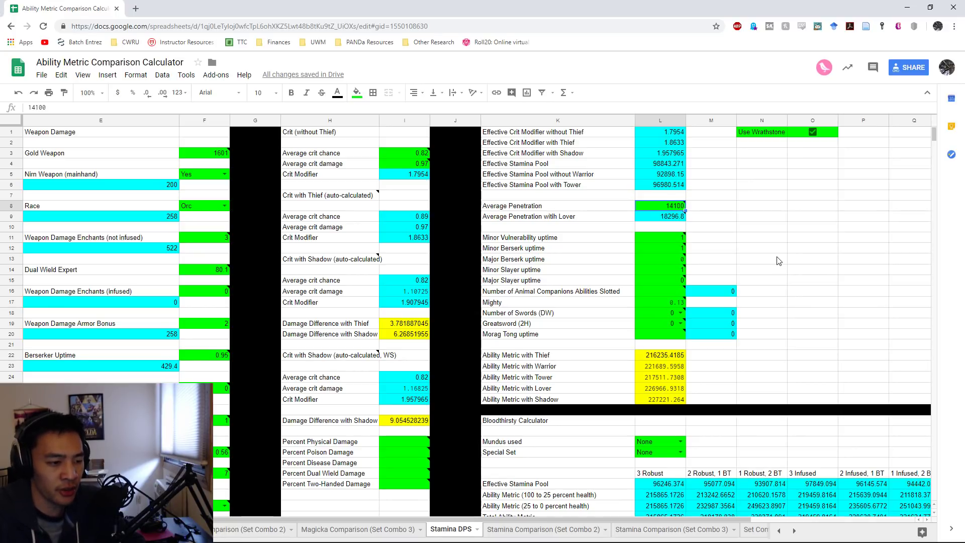
text(18200)
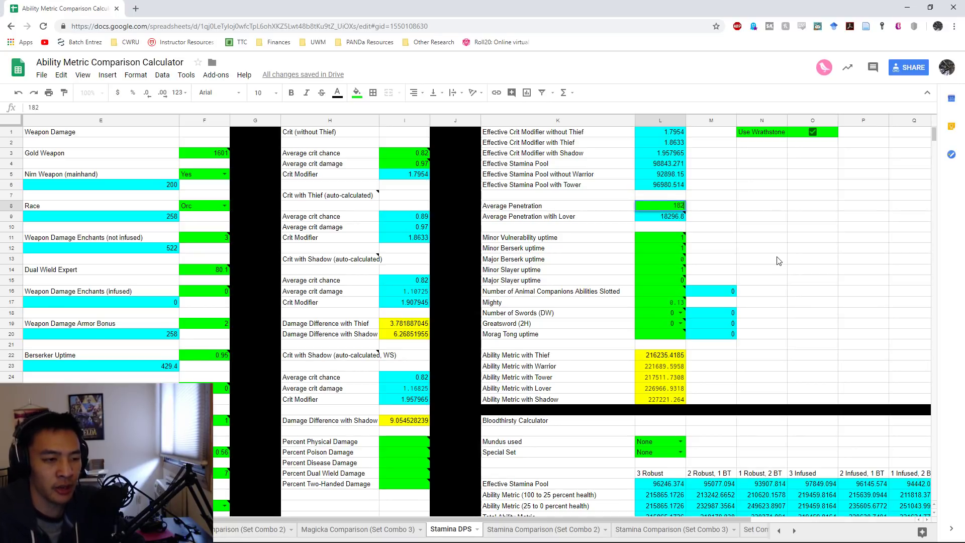
key(Return)
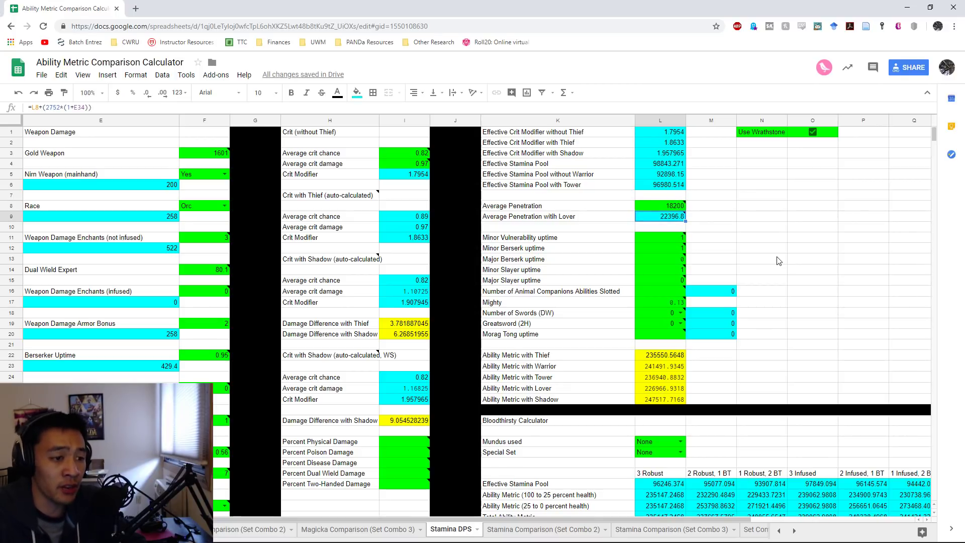
key(Up)
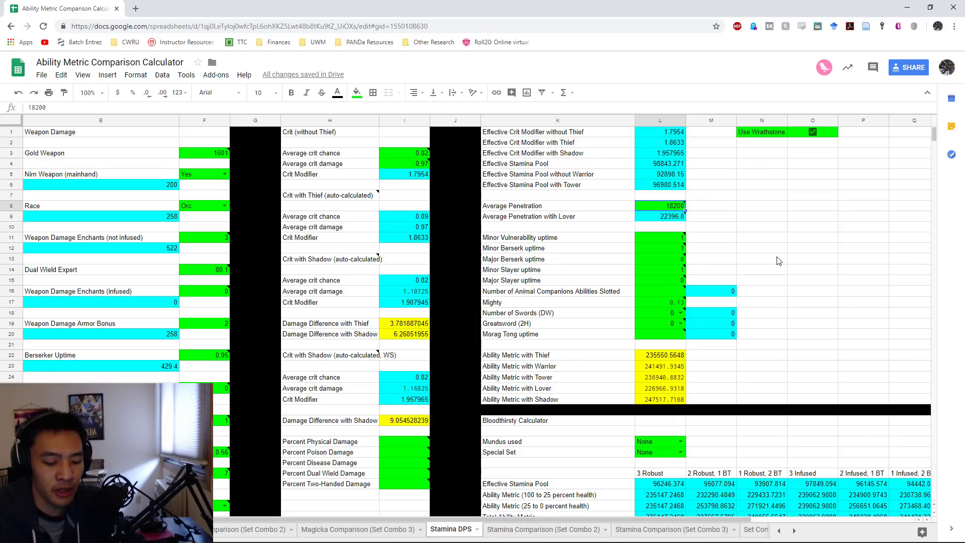
text(12350)
key(Return)
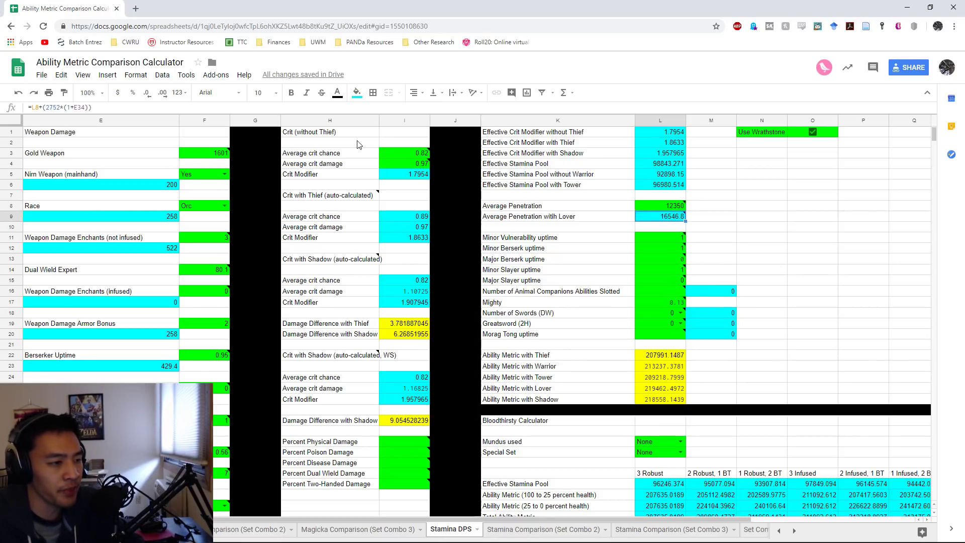
Set the average crit damage without Thief to 0.87 and compare the Ability Metrics with Lover and Shadow
click(411, 165)
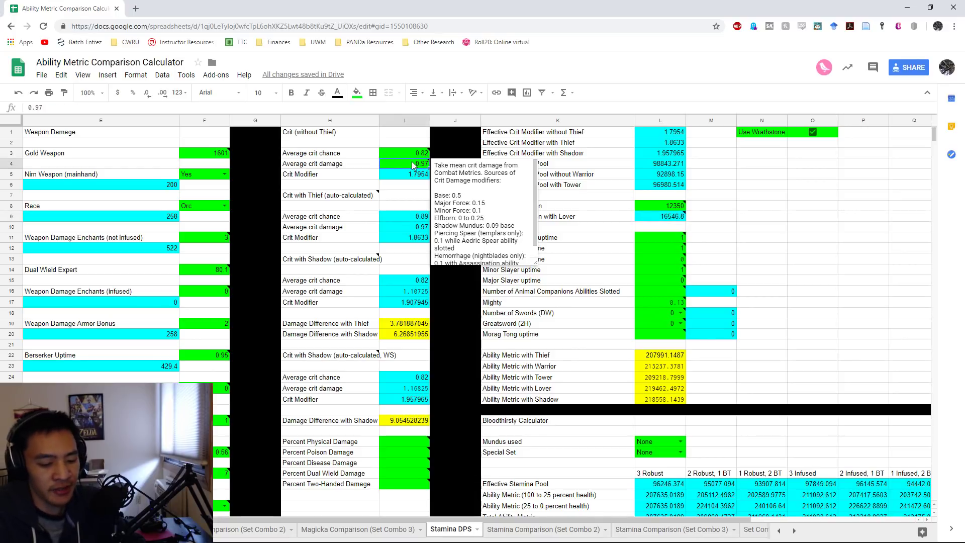
text(0.87)
key(Return)
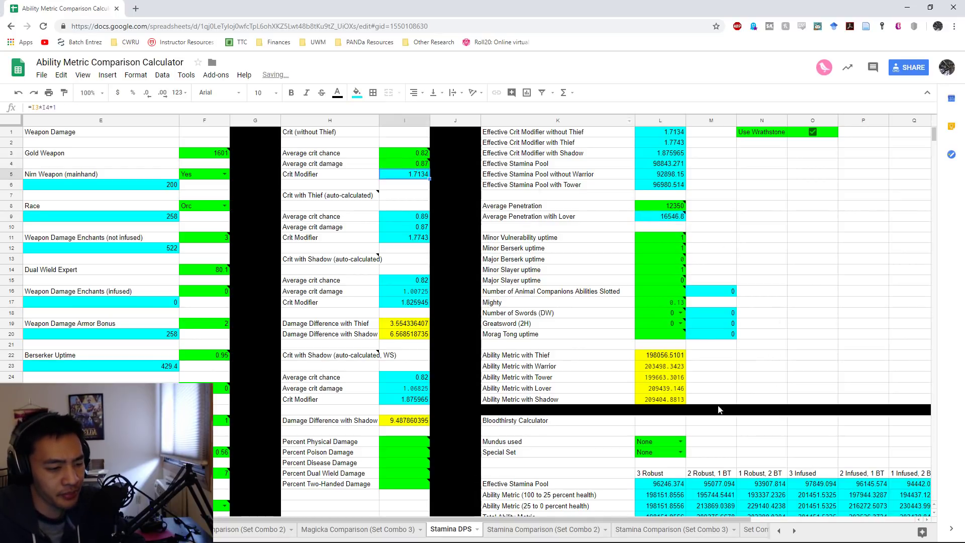
click(665, 388)
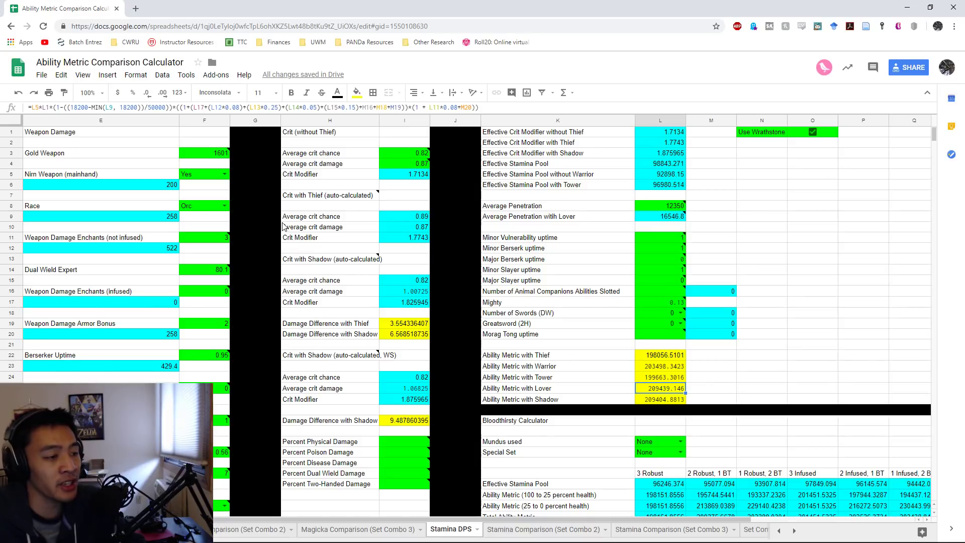
click(659, 396)
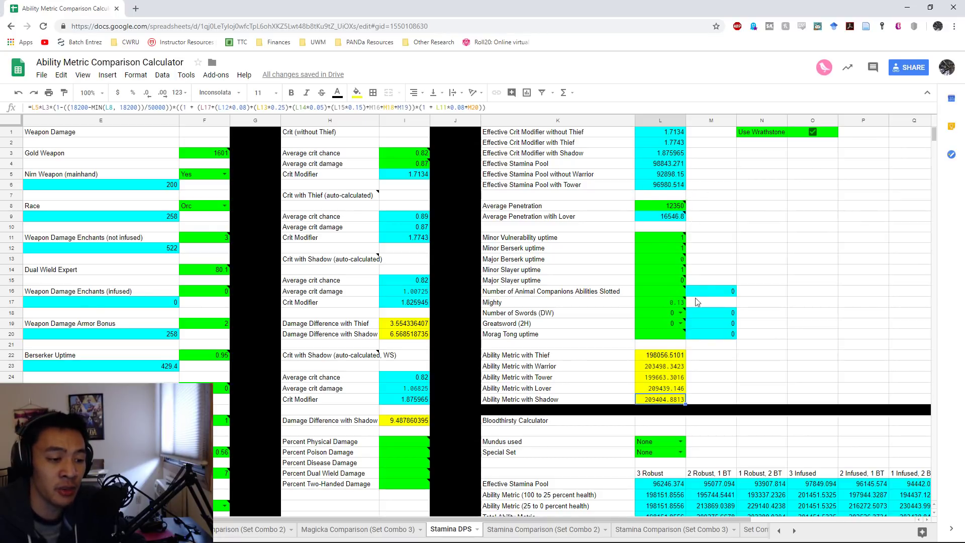
click(662, 392)
click(662, 399)
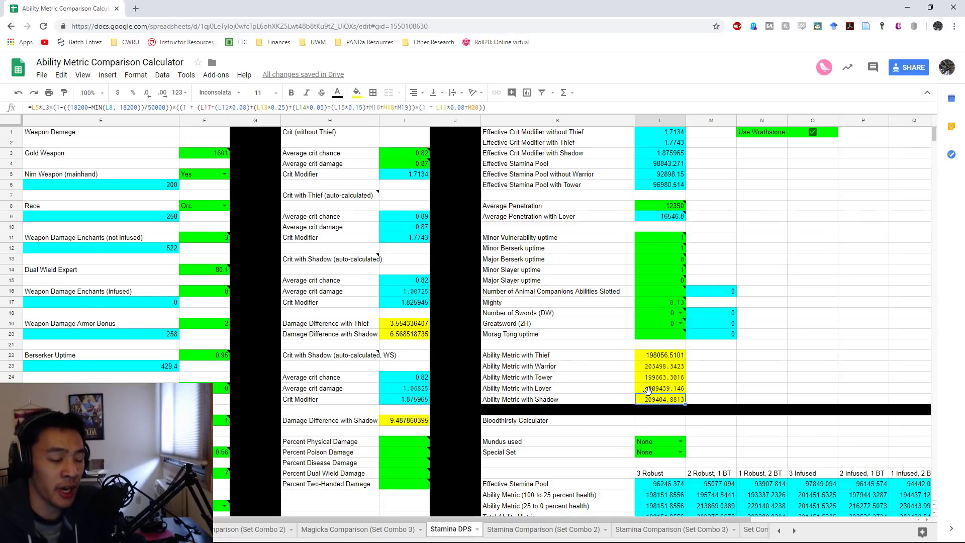
Change the race to Khajiit in both the Weapon Damage and Stamina Pool sections
click(225, 206)
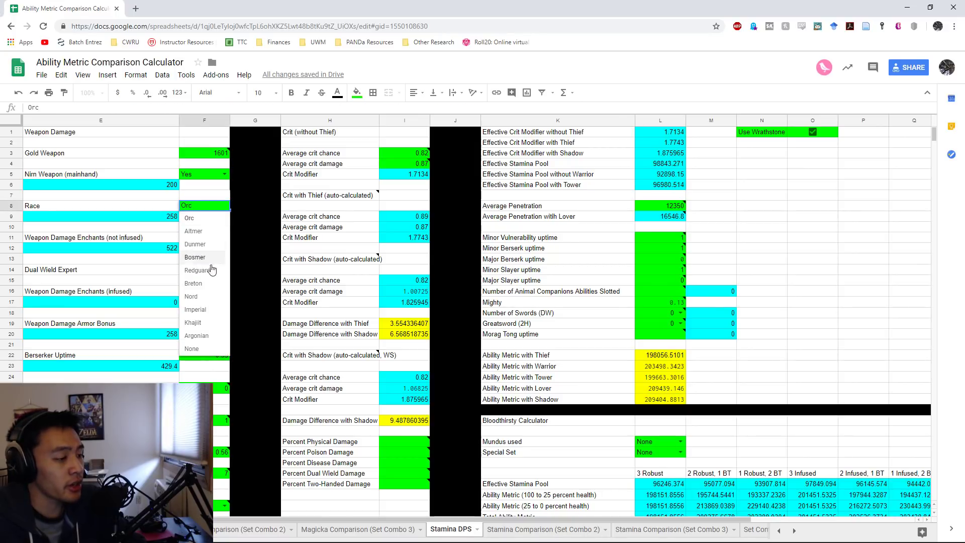
click(211, 324)
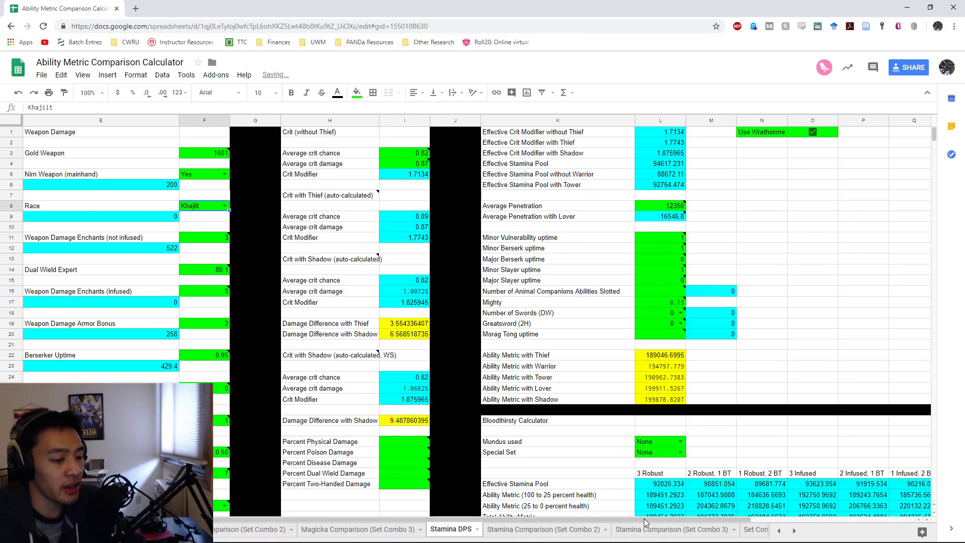
drag(644, 518, 464, 519)
click(194, 186)
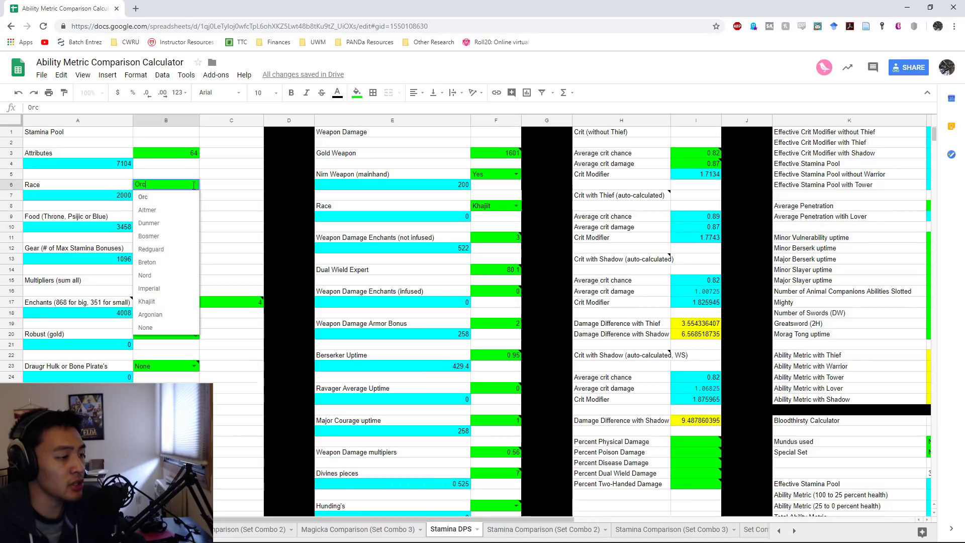
click(162, 302)
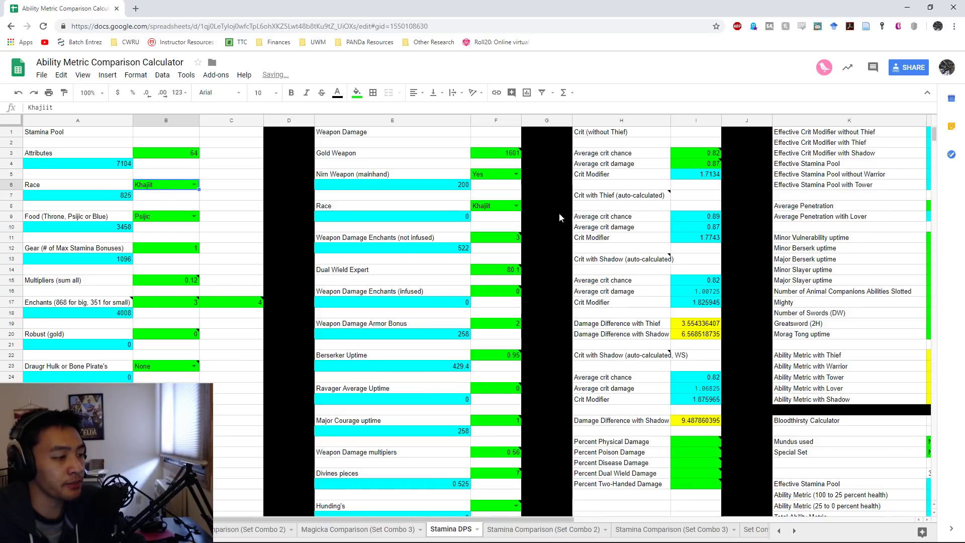
Set the average crit chance without Thief to 0.9 and compare the Ability Metrics with Shadow and Lover
click(710, 156)
text(0.9)
key(Return)
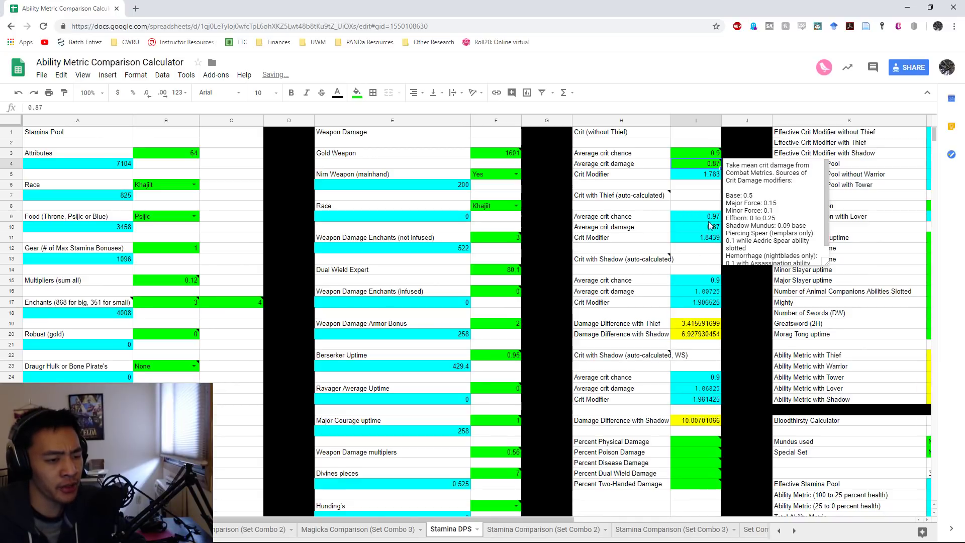
drag(573, 517, 807, 520)
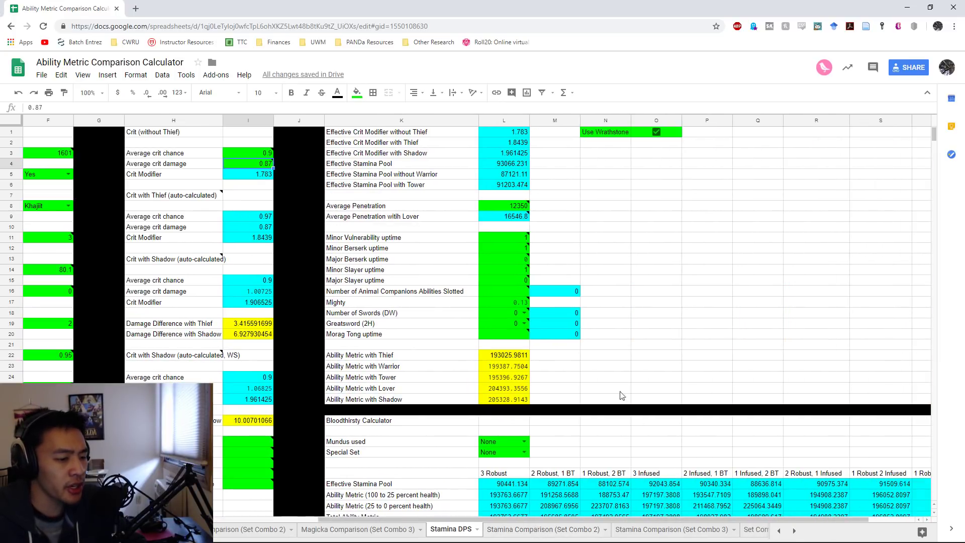
click(510, 401)
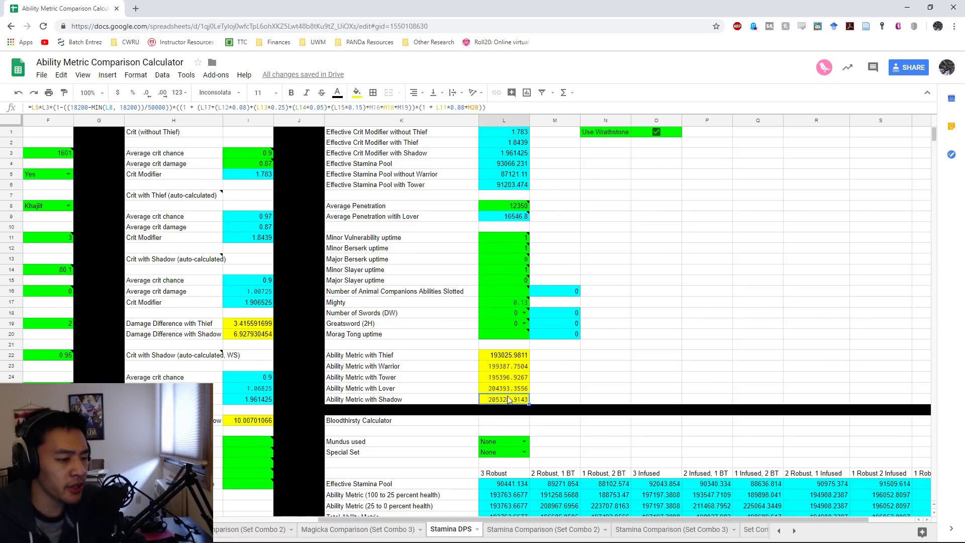
click(509, 389)
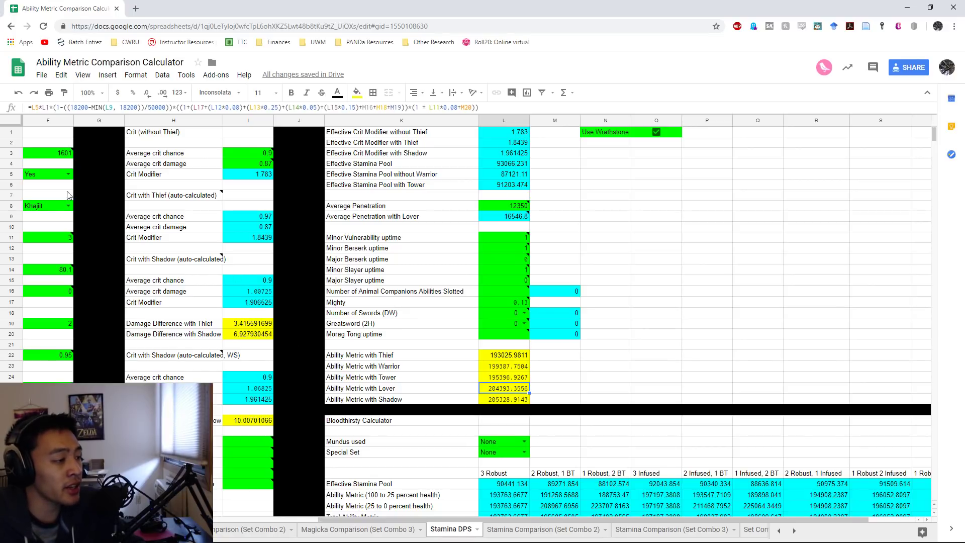
Set the average crit damage without Thief to 0.97 and inspect the Ability Metric with Shadow
click(254, 165)
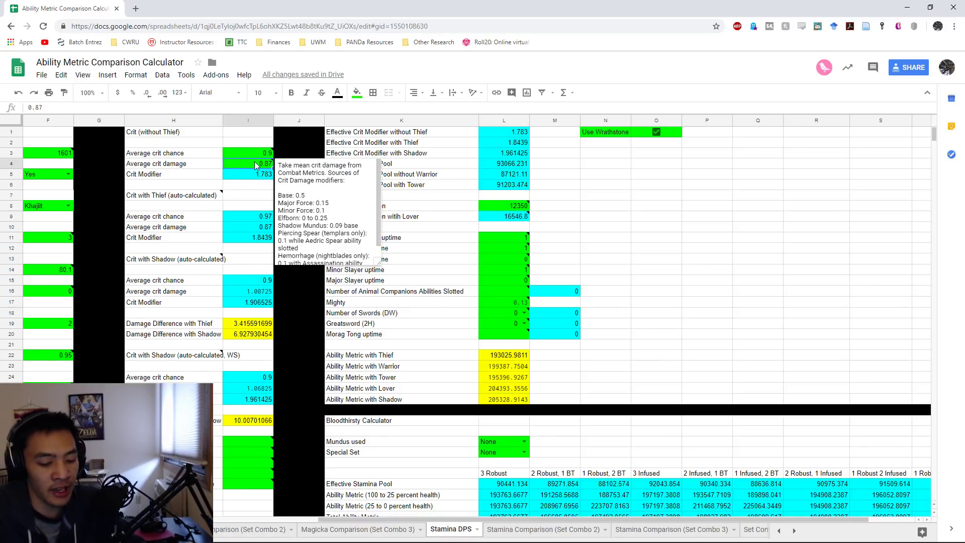
text(0.97)
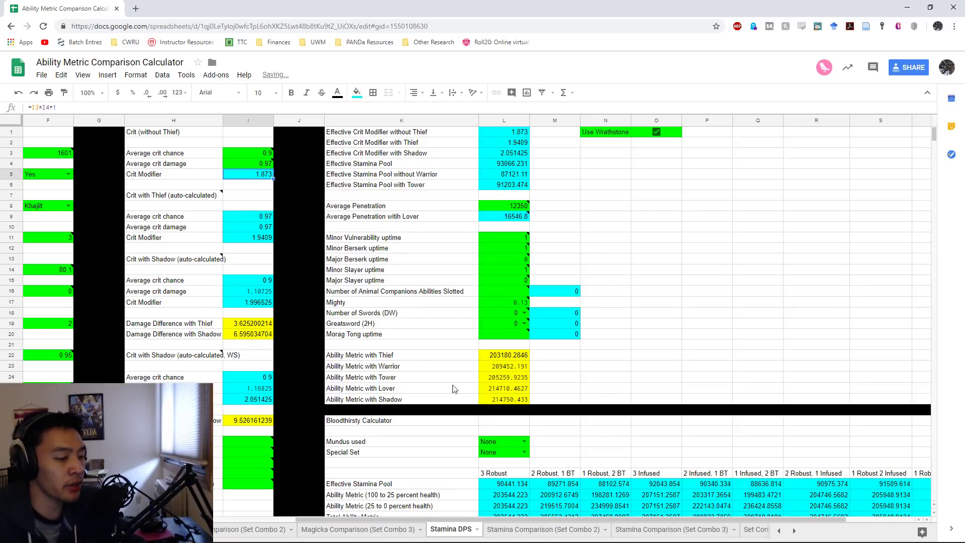
click(506, 400)
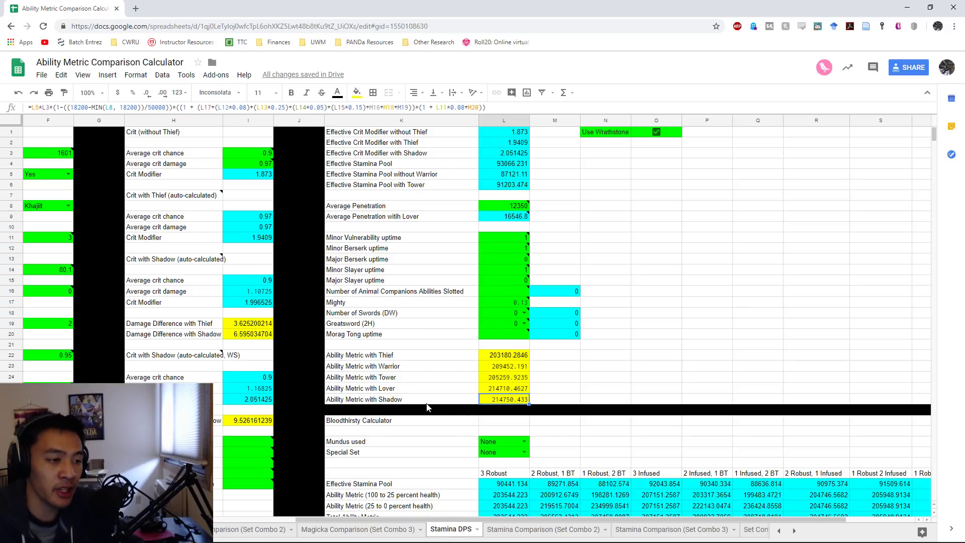
Review the Average Penetration input and the Use Wrathstone Values option
click(524, 211)
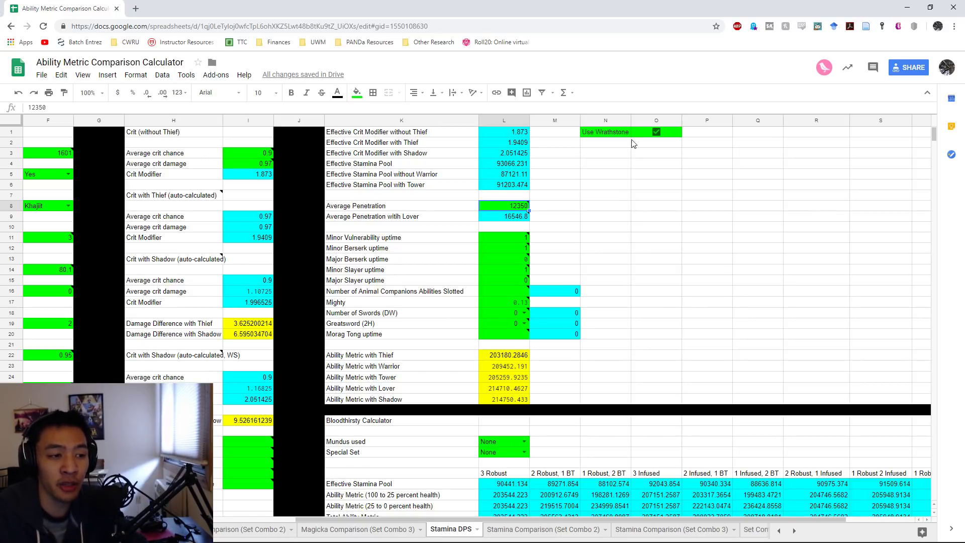
click(616, 133)
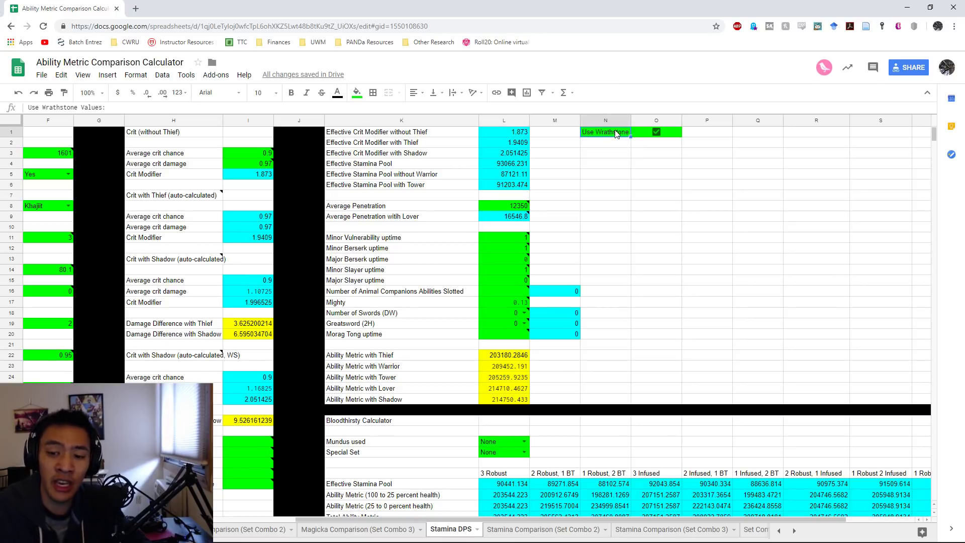